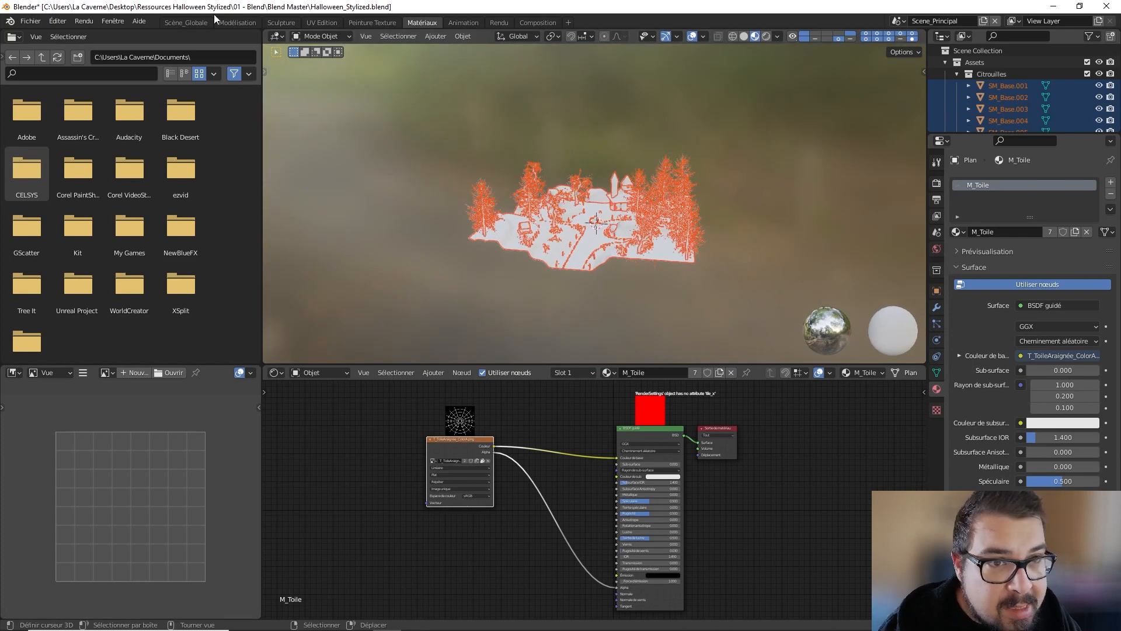
# Start an FBX export and load the operator preset that limits it to selected objects of type Mesh
pyautogui.click(31, 22)
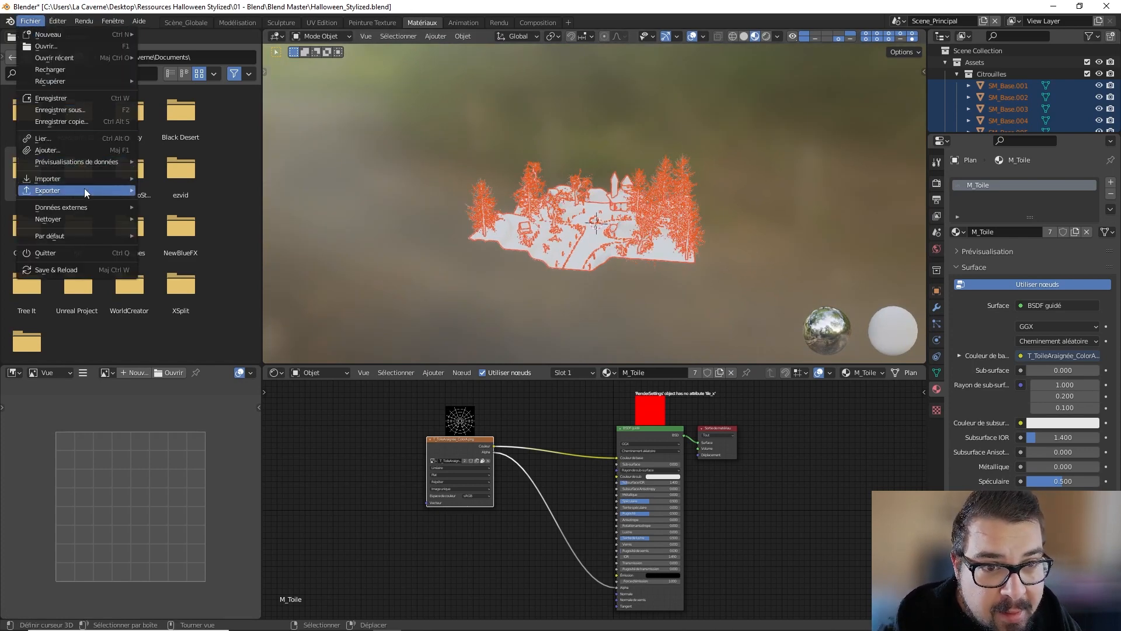
pyautogui.moveTo(84, 191)
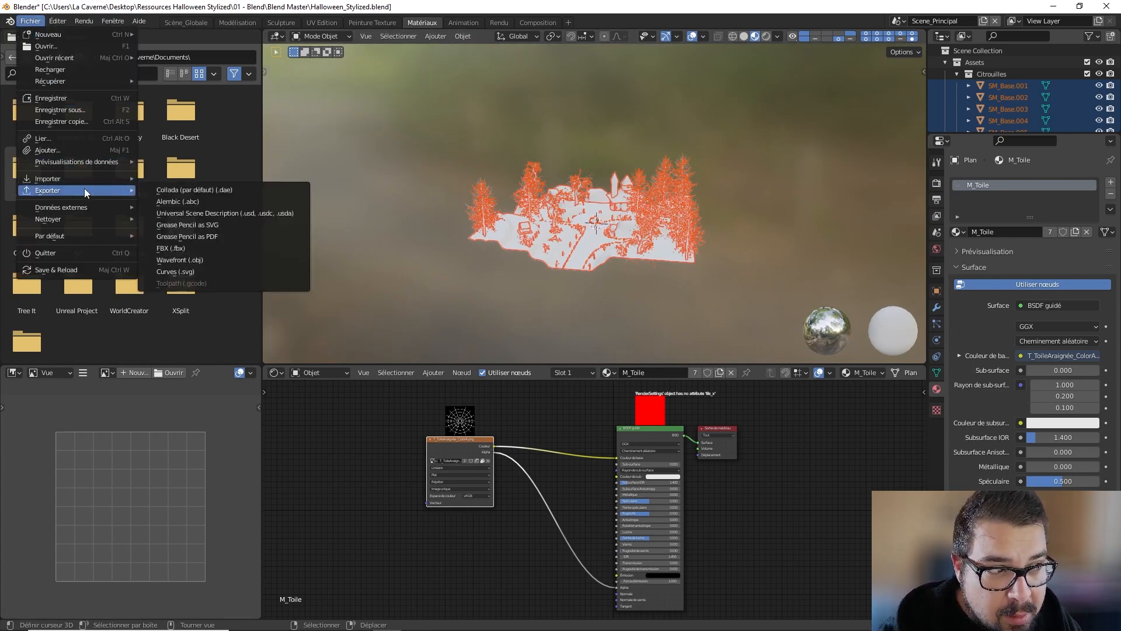
pyautogui.click(175, 249)
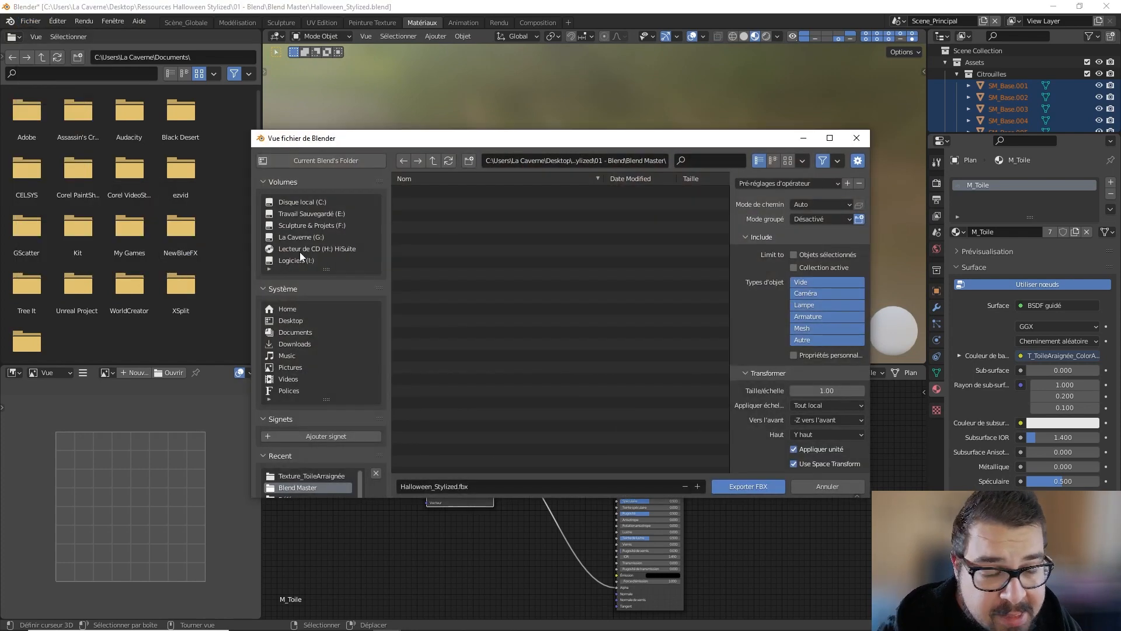
pyautogui.click(782, 183)
pyautogui.click(778, 224)
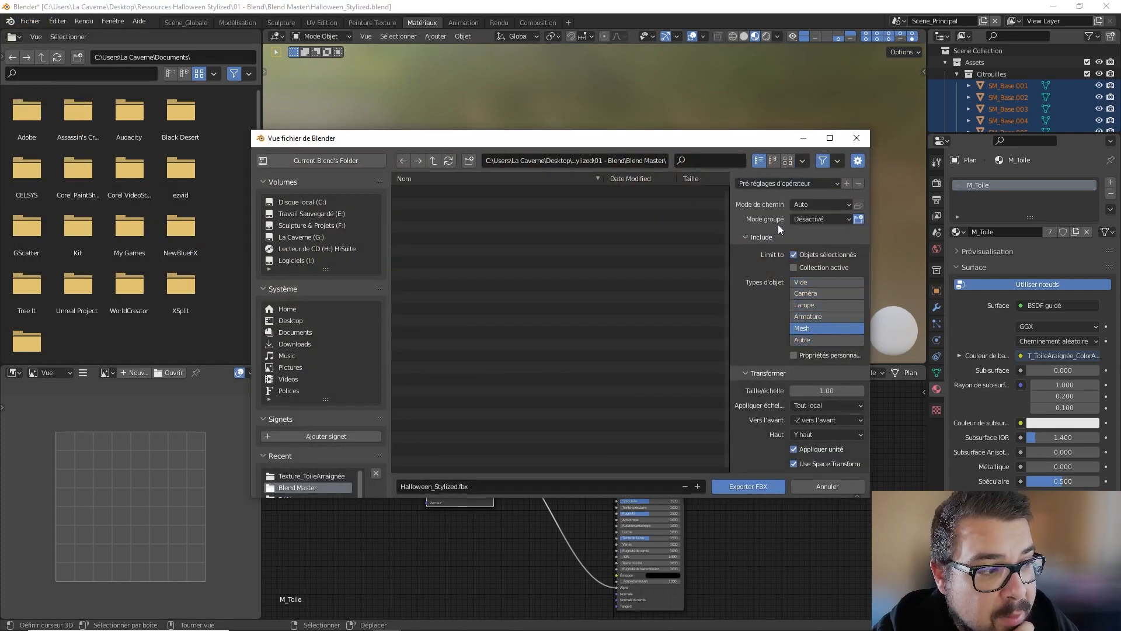
# Create a folder named Scène_Complete inside the Export folder and open it as the export destination
pyautogui.click(434, 160)
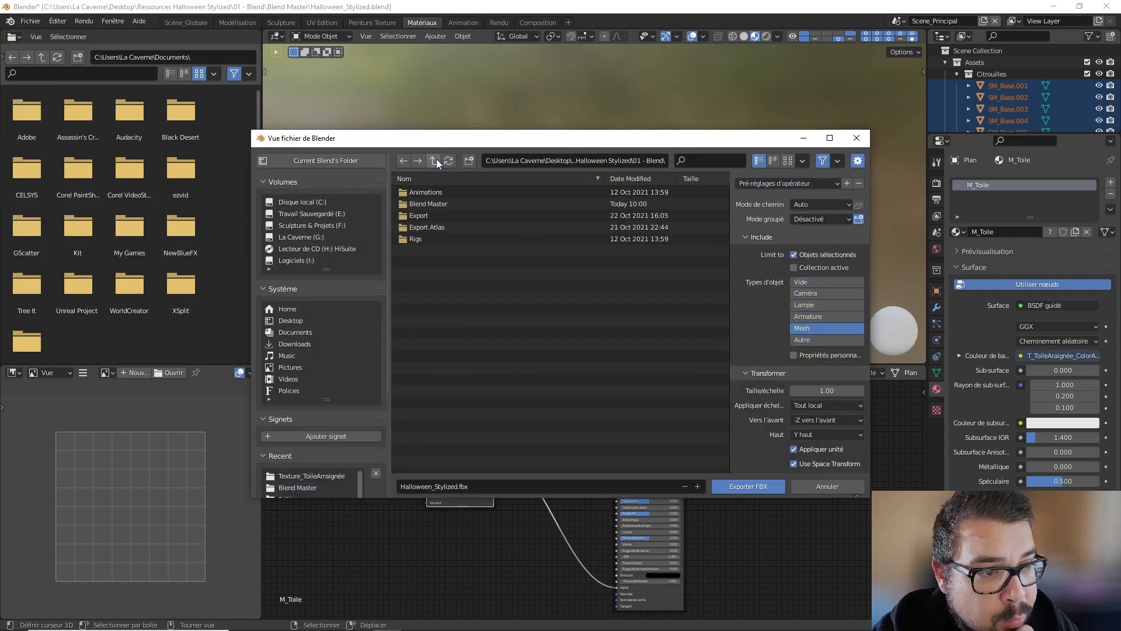
pyautogui.doubleClick(429, 215)
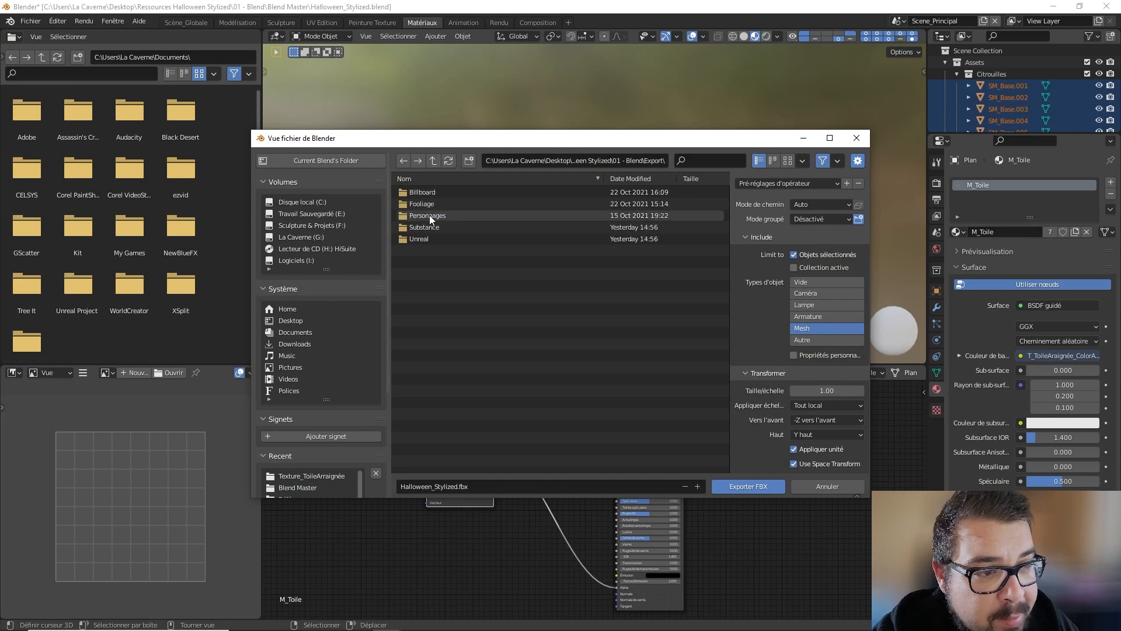
pyautogui.click(475, 159)
pyautogui.write('Sc')
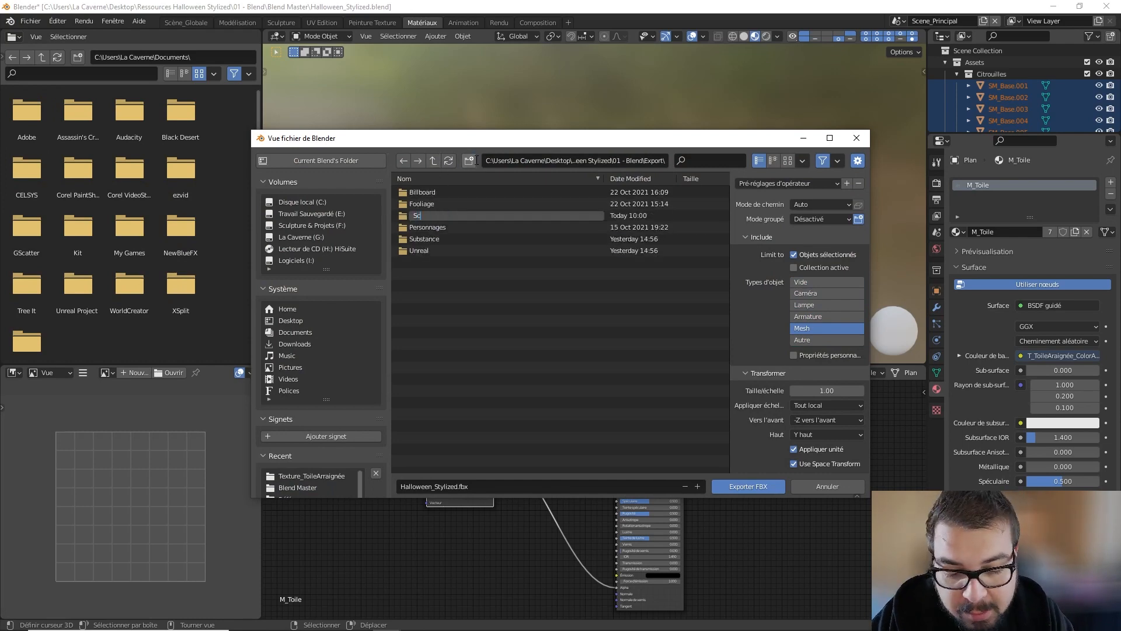
pyautogui.write('ène_Co')
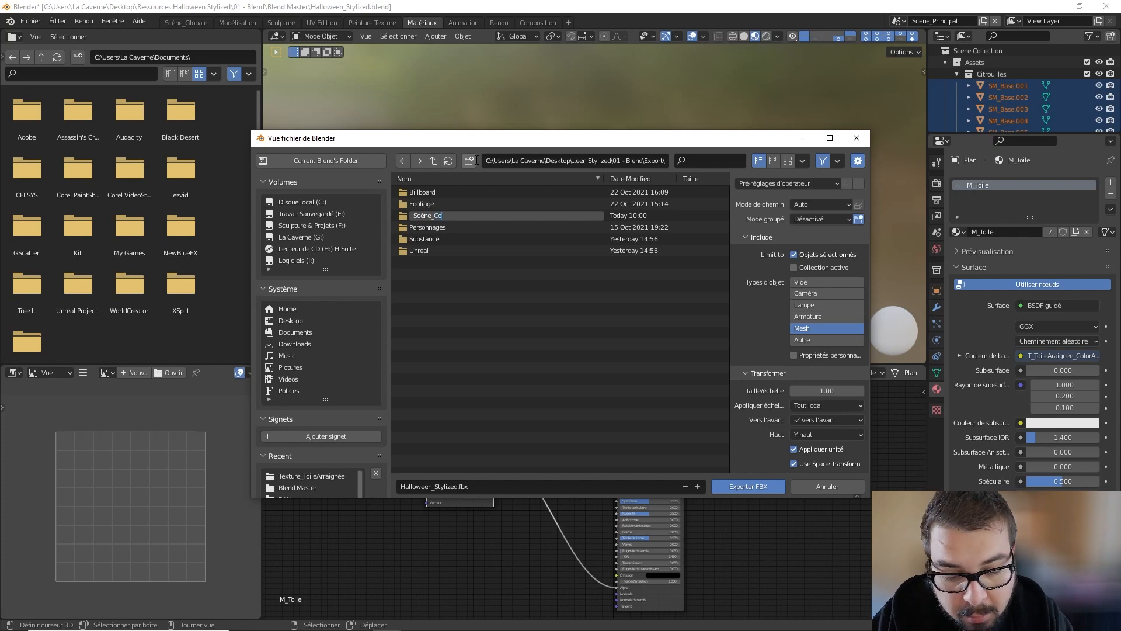
pyautogui.write('mplet')
pyautogui.press('BackSpace')
pyautogui.write('ete')
pyautogui.press('Return')
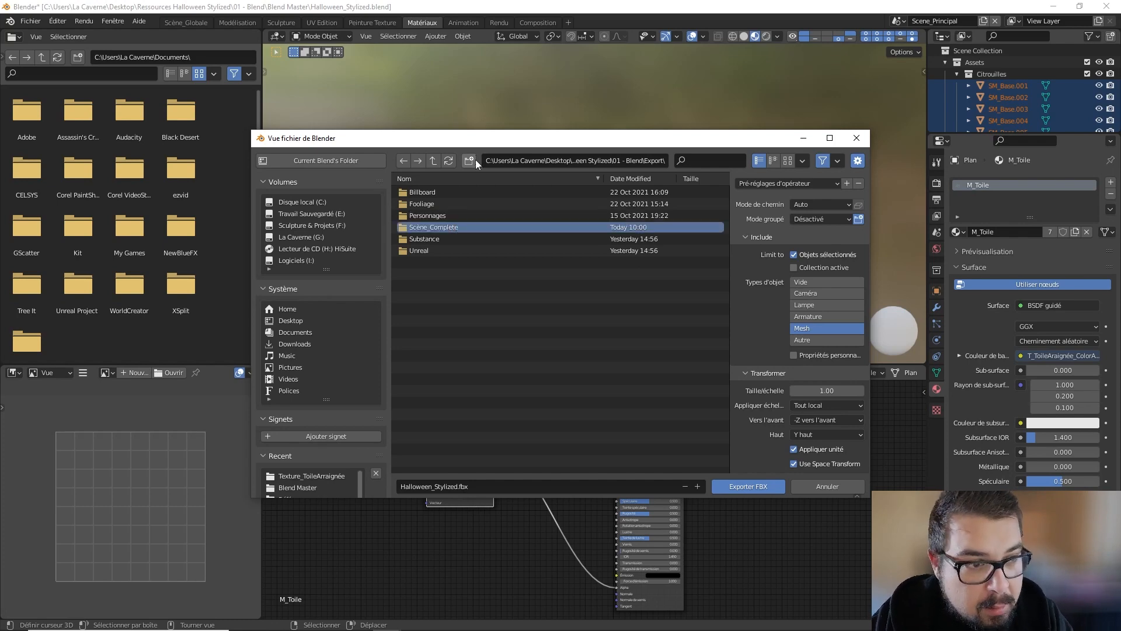
pyautogui.doubleClick(457, 227)
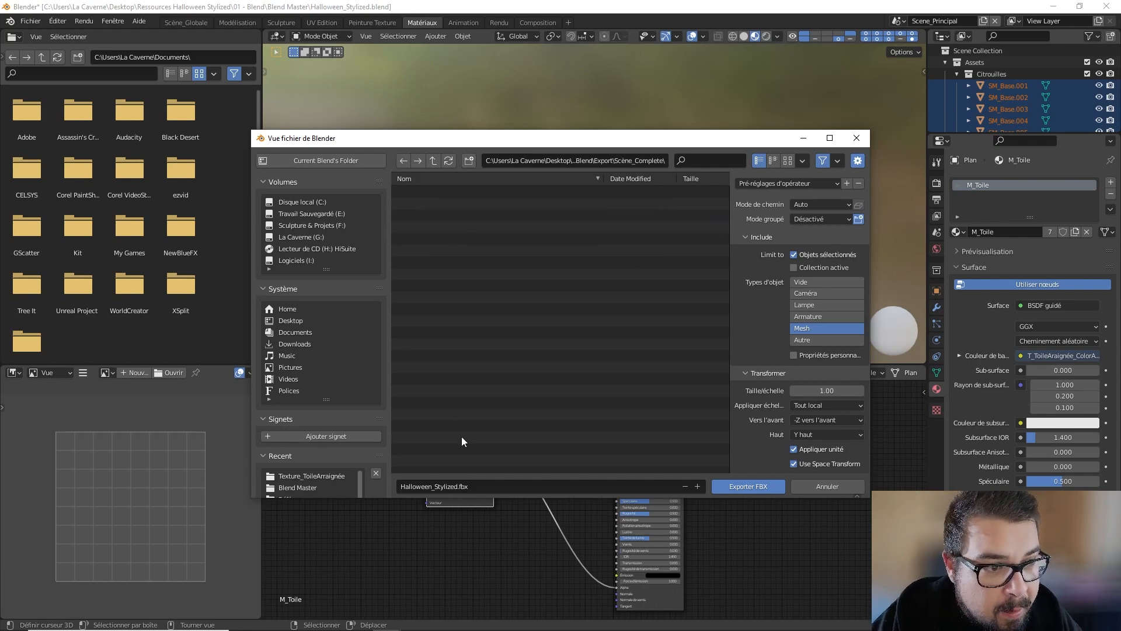
# Expand the geometry export options and export the selected scene meshes as Halloween_Stylized.fbx
pyautogui.click(484, 487)
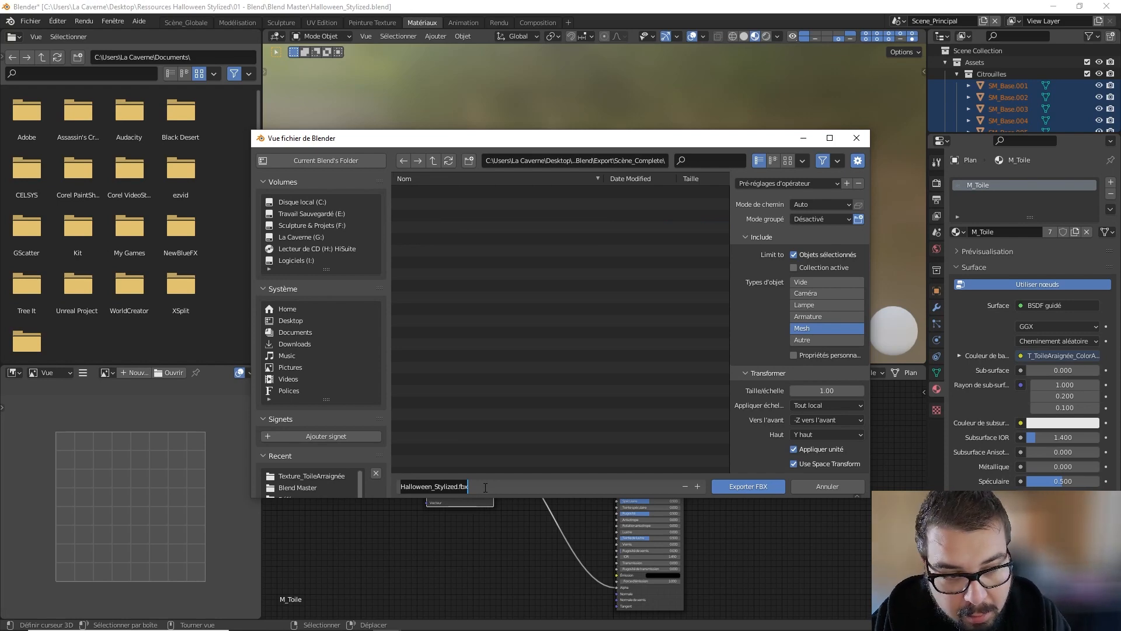
pyautogui.click(525, 419)
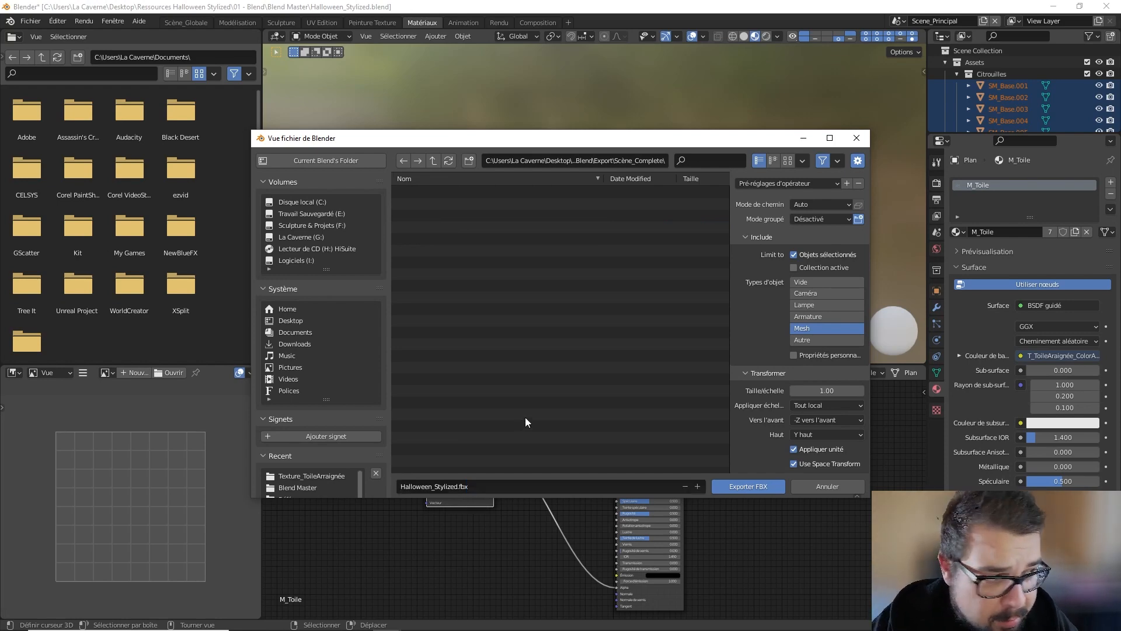
pyautogui.scroll(-3, 804, 321)
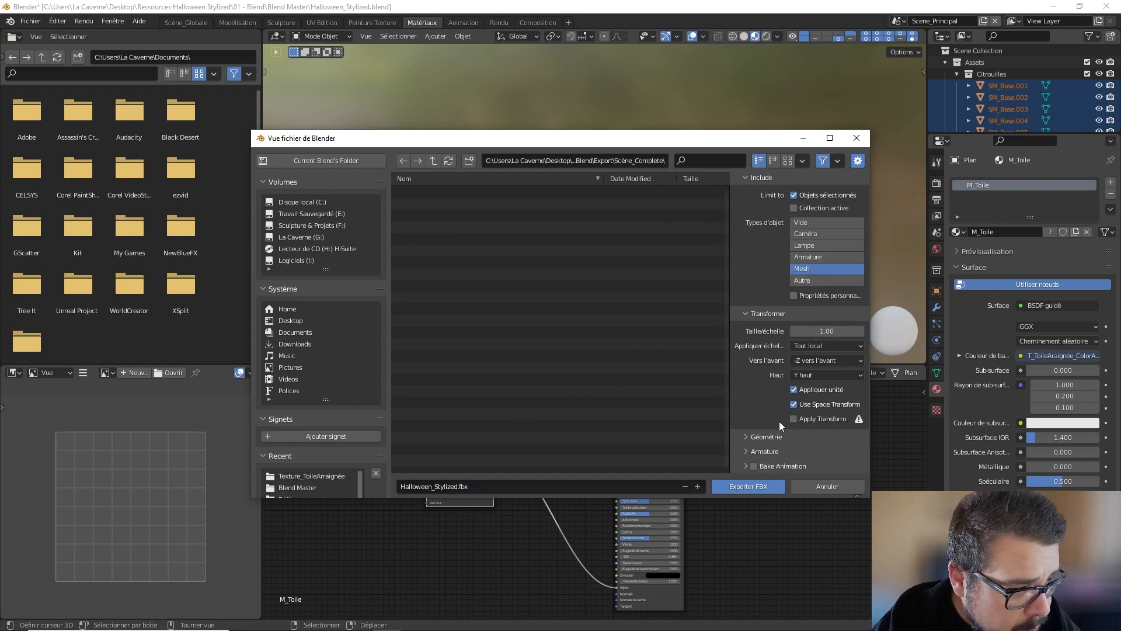
pyautogui.click(773, 438)
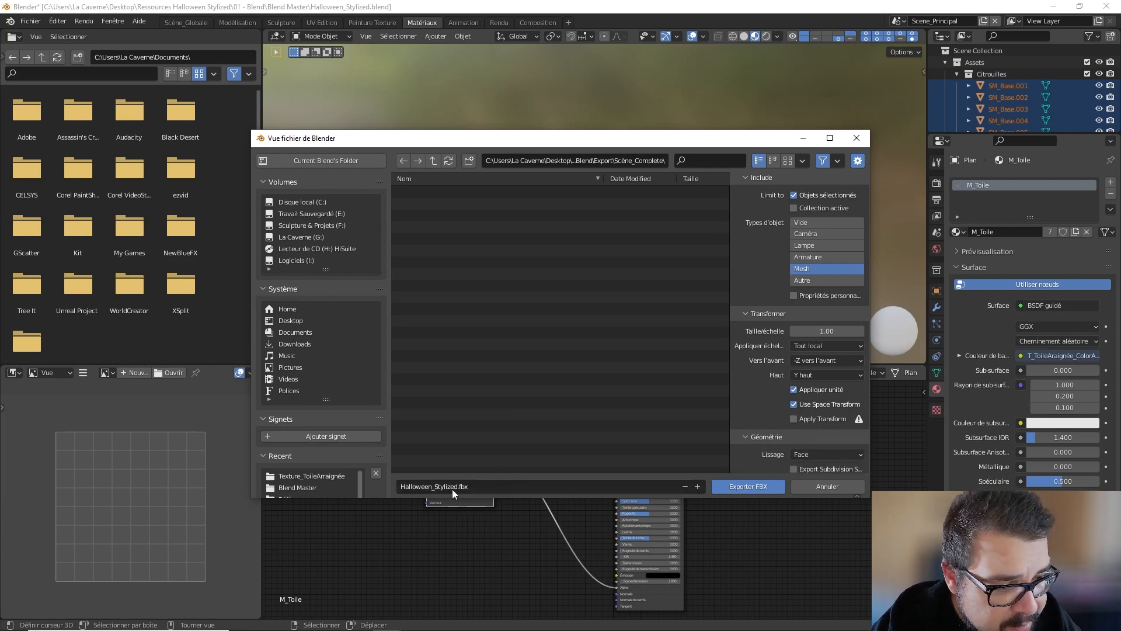
pyautogui.click(750, 486)
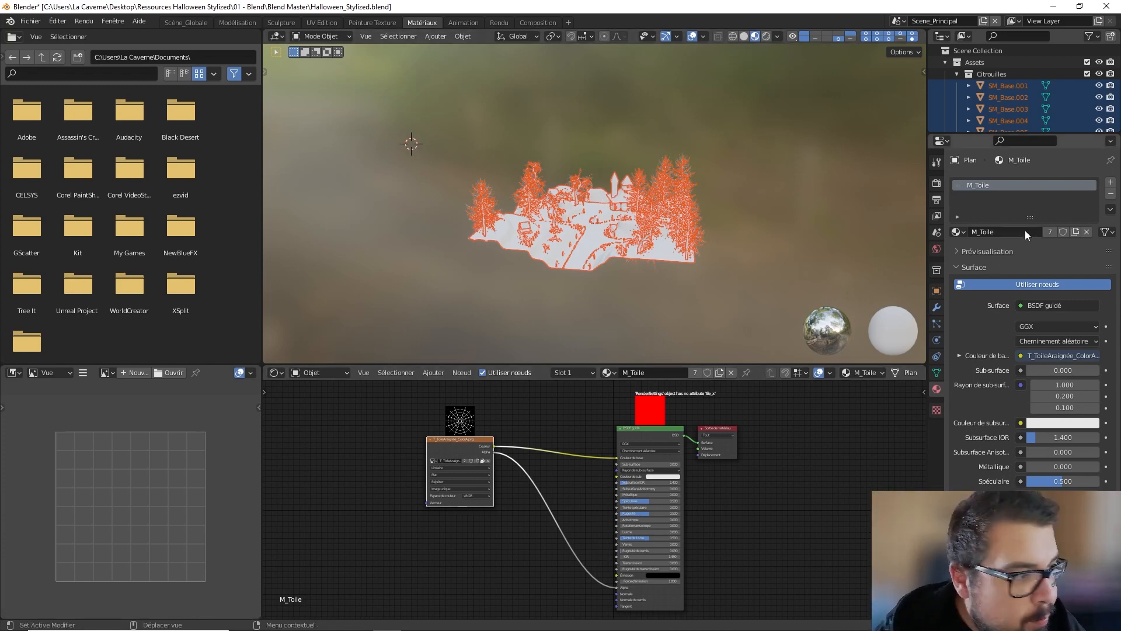
# Make SM_Arbre_Creepy_01 the active object within the selected assets and apply the selected trees' modifiers
pyautogui.scroll(-6, 1016, 93)
pyautogui.scroll(-10, 1021, 106)
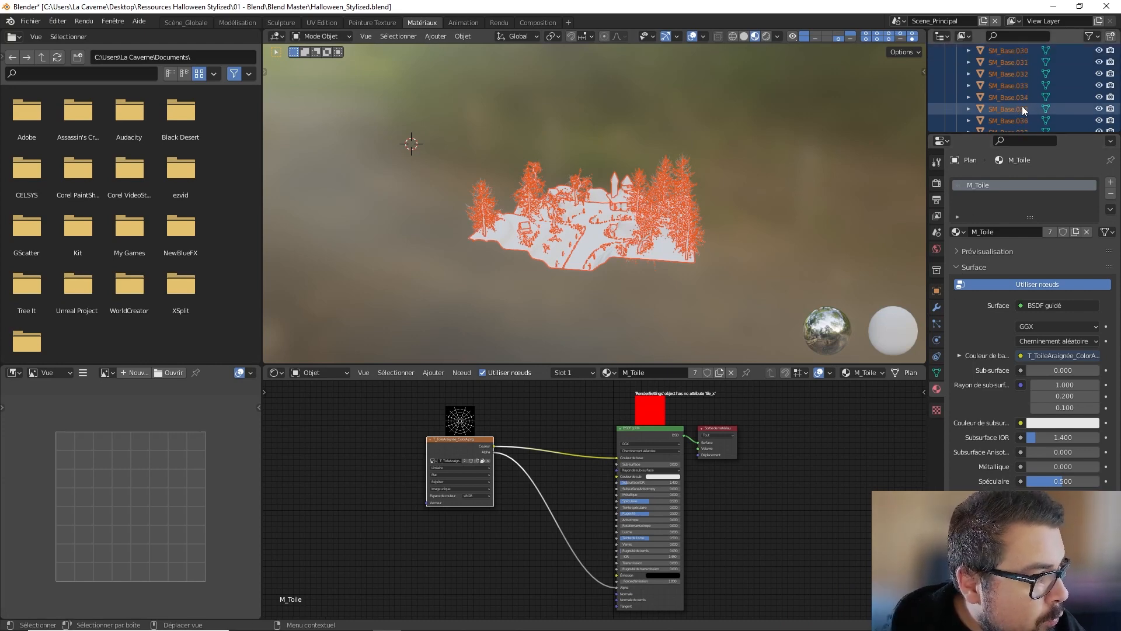
pyautogui.scroll(-4, 1022, 106)
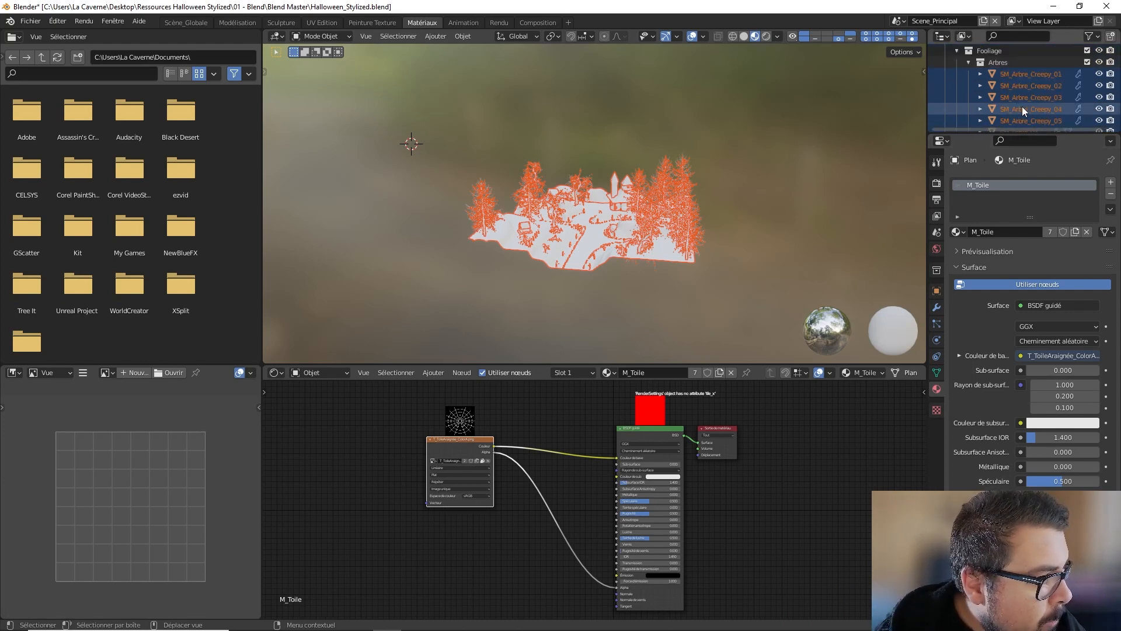
pyautogui.keyDown('shift'); pyautogui.click(1035, 74); pyautogui.keyUp('shift')
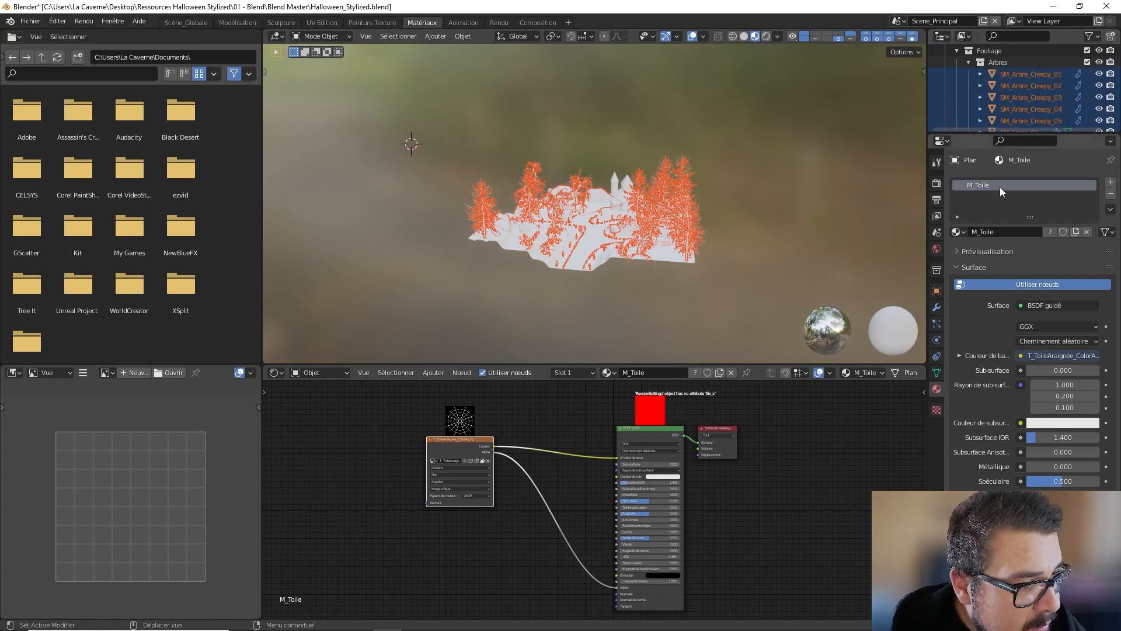
pyautogui.click(936, 307)
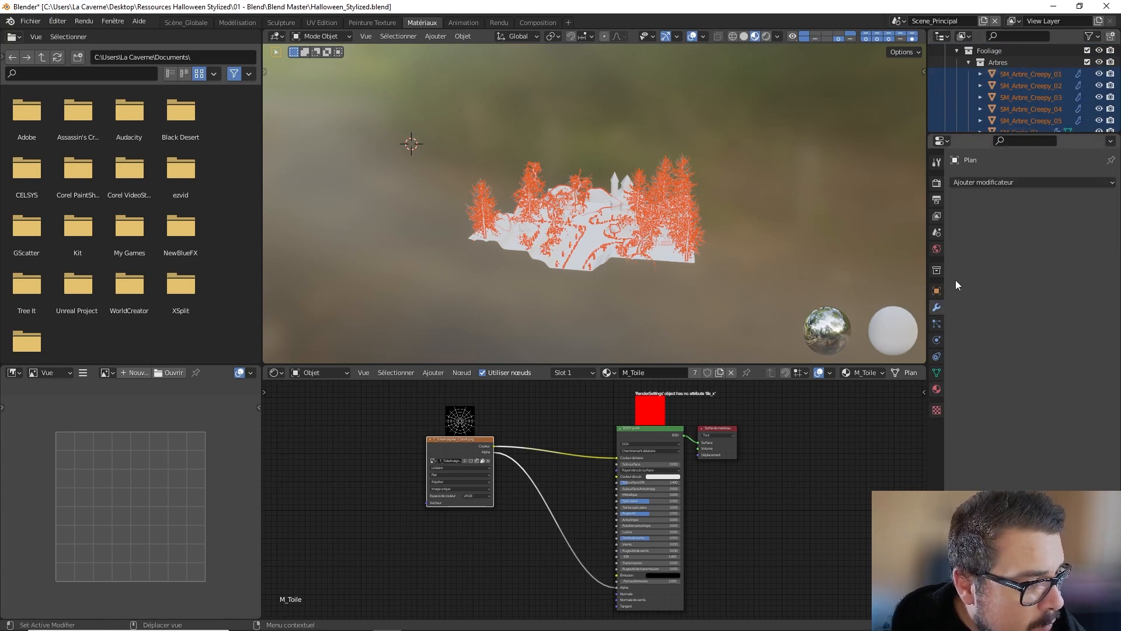
pyautogui.keyDown('ctrl'); pyautogui.click(1038, 75); pyautogui.keyUp('ctrl')
pyautogui.click(1084, 182)
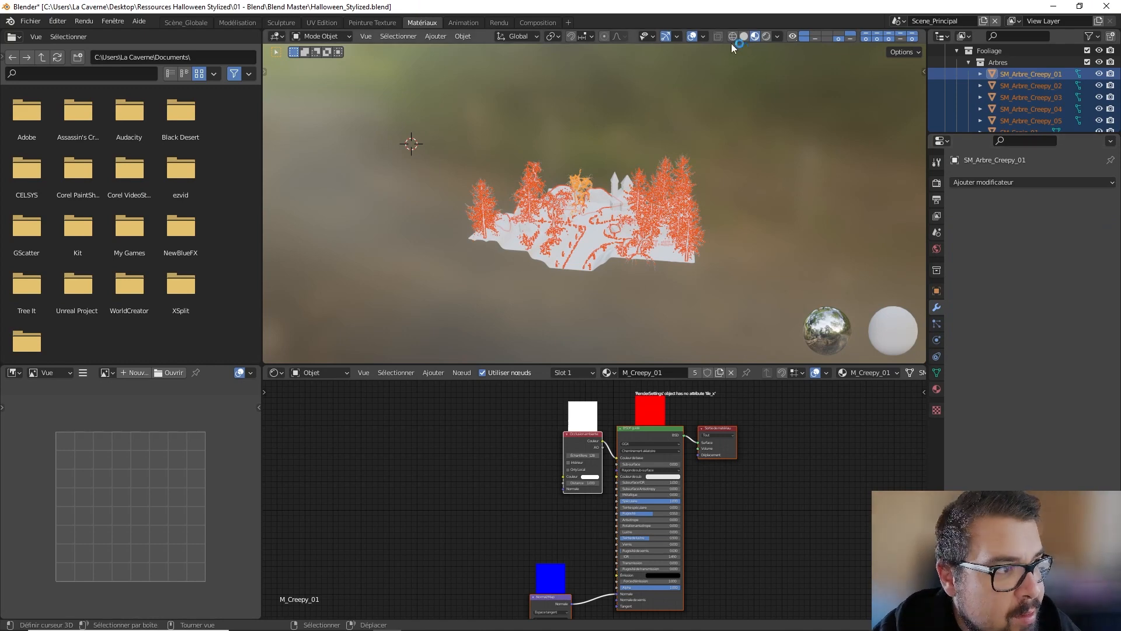
# Switch the viewport to solid shading and export the selection again as FBX, overwriting Halloween_Stylized.fbx in Scène_Complete
pyautogui.click(744, 37)
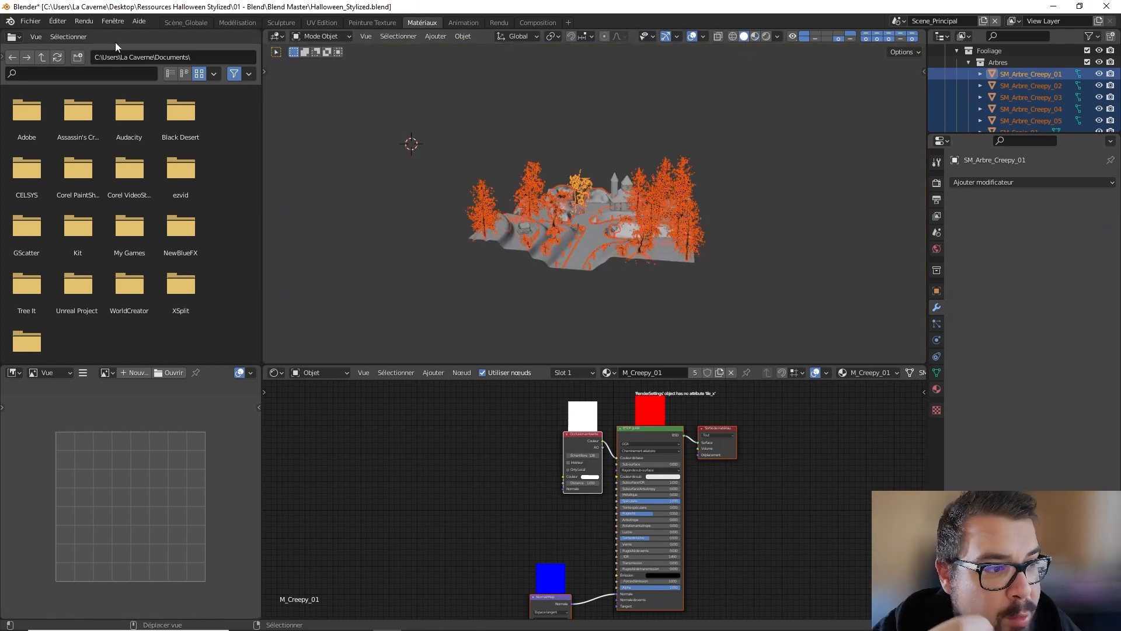
pyautogui.click(30, 21)
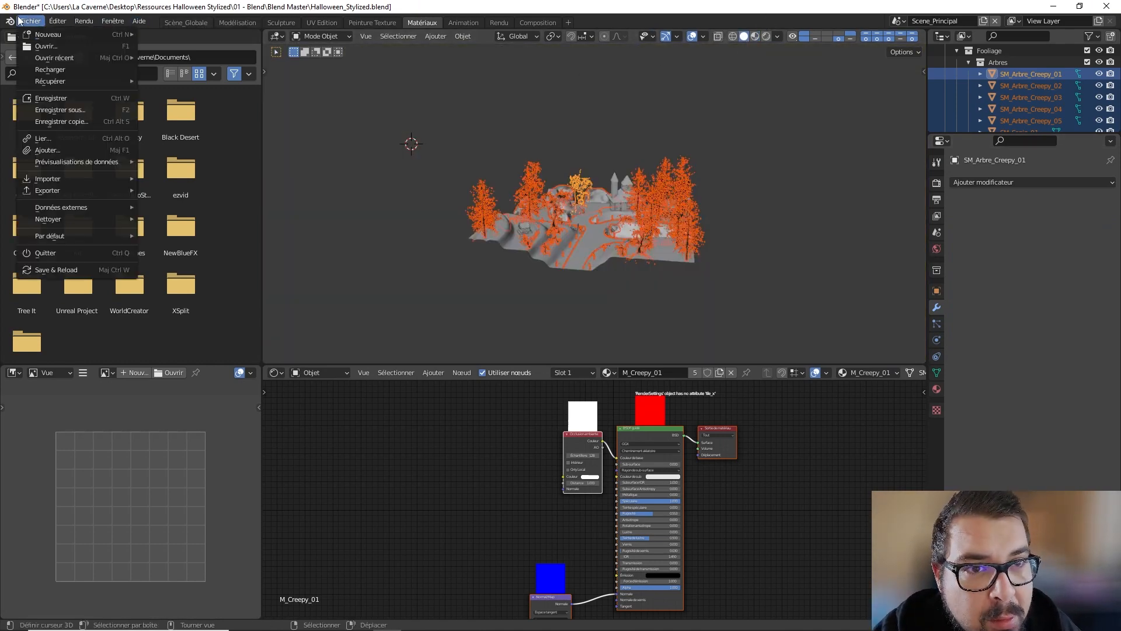
pyautogui.moveTo(61, 191)
pyautogui.click(188, 245)
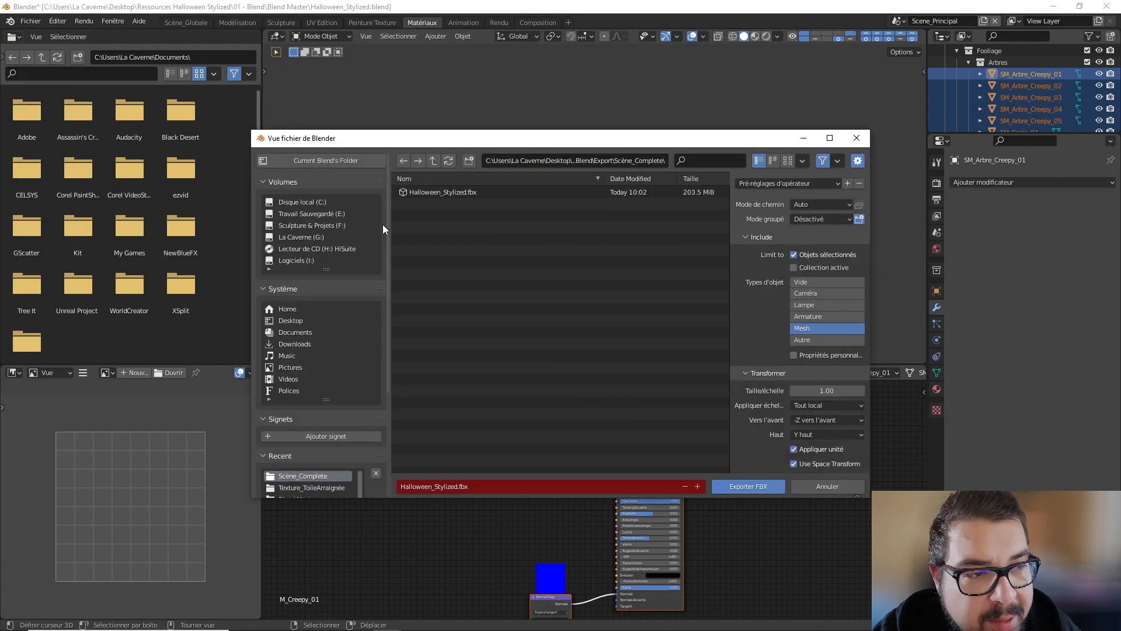
pyautogui.click(764, 488)
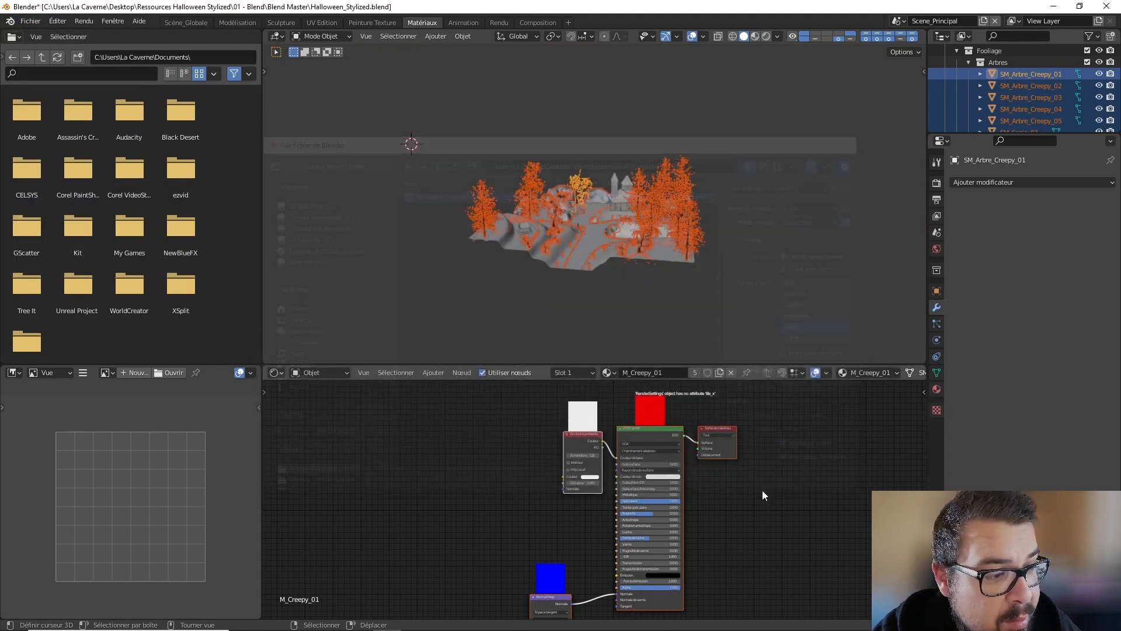
# Minimize Blender and launch Unreal Engine 5 from the desktop
pyautogui.scroll(3, 744, 348)
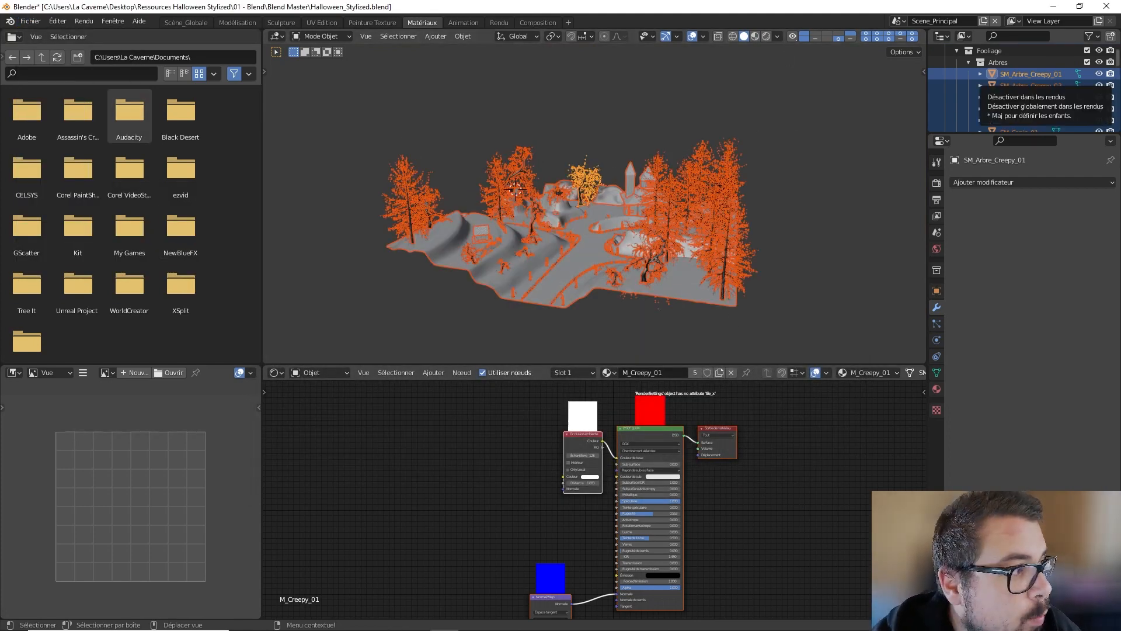
pyautogui.click(1053, 7)
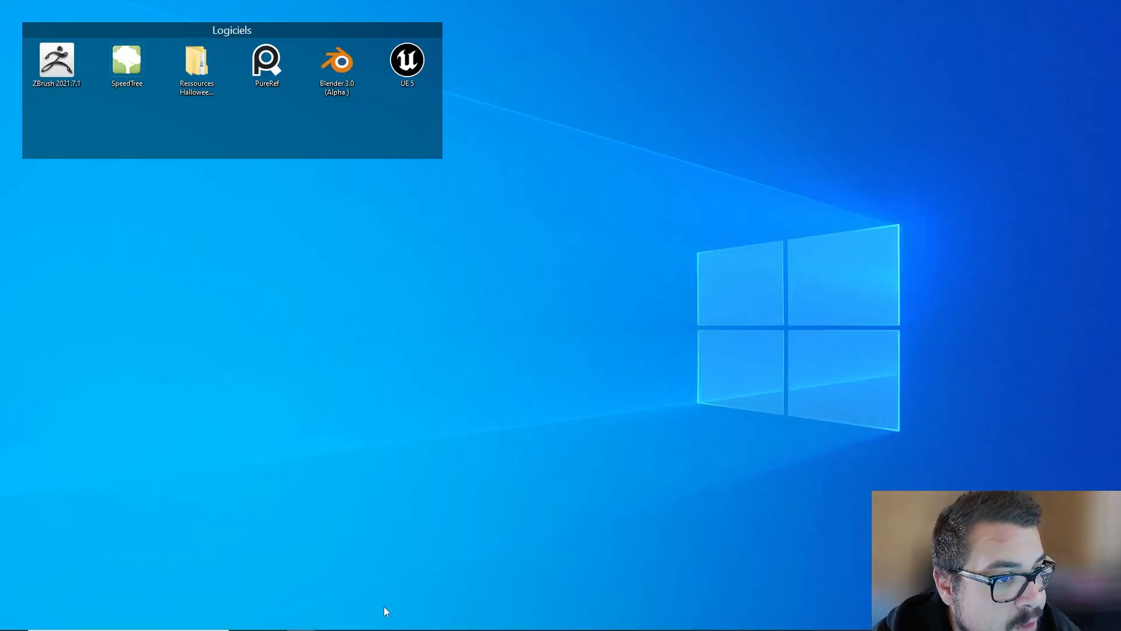
pyautogui.moveTo(387, 613)
pyautogui.moveTo(323, 280); pyautogui.dragTo(448, 277)
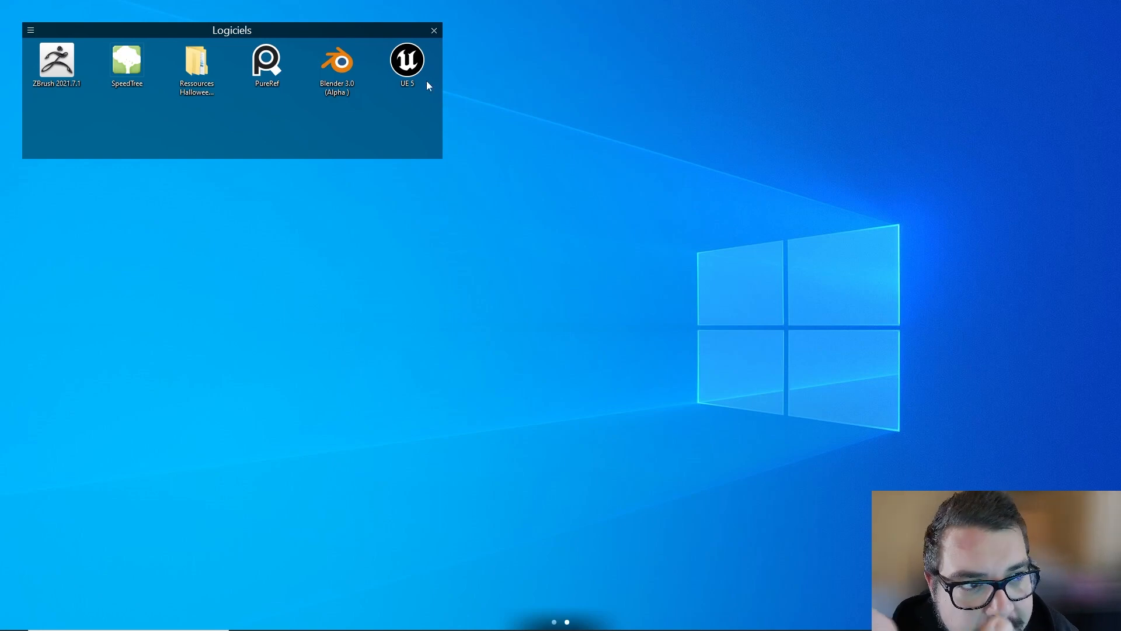
pyautogui.doubleClick(407, 63)
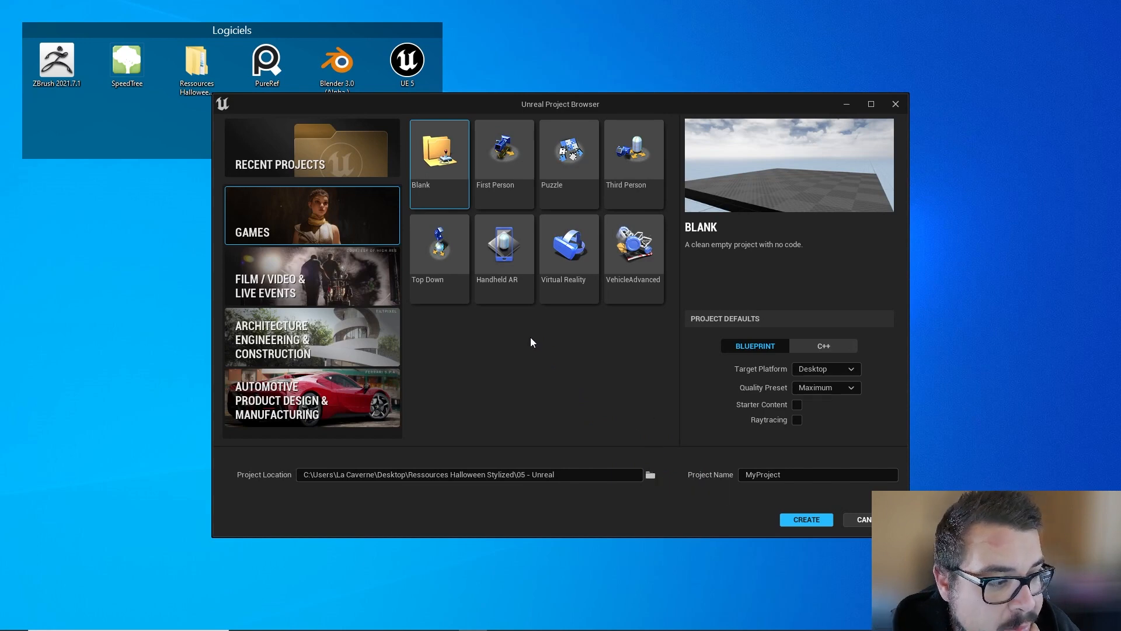
# Browse to Halloween_Stylized.uproject in the 05 - Unreal resources and open it as a copy
pyautogui.click(286, 146)
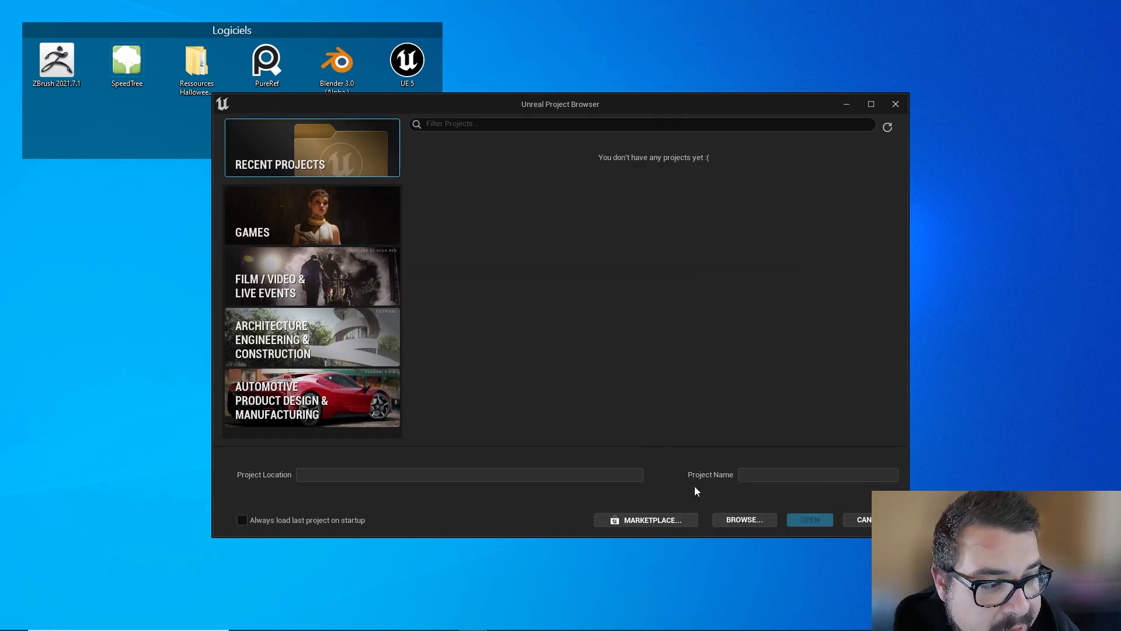
pyautogui.click(744, 519)
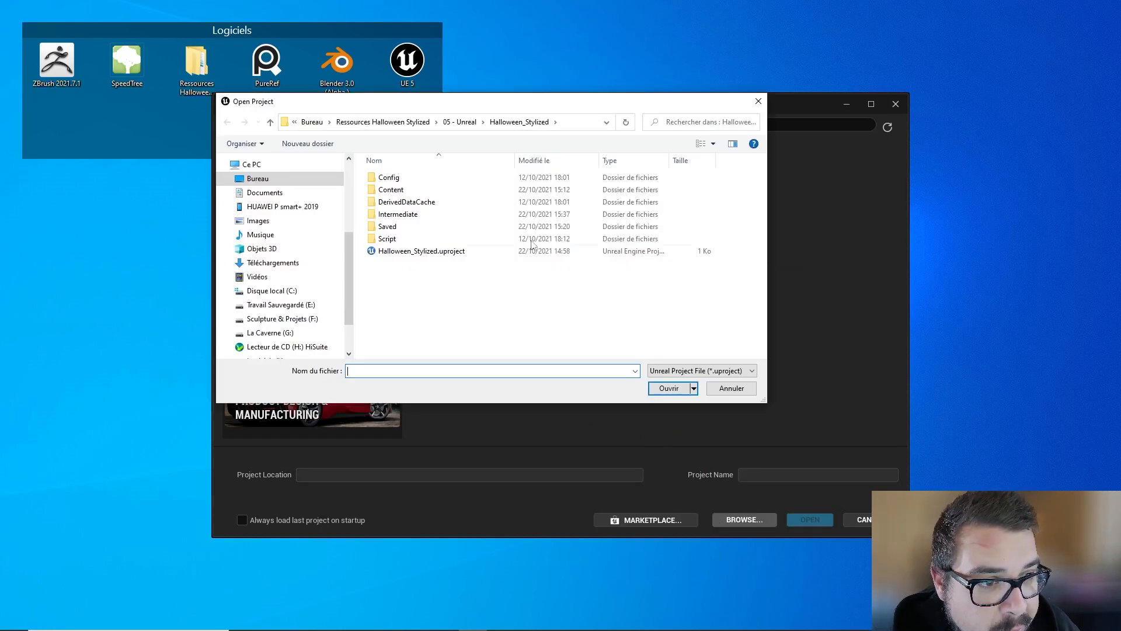
pyautogui.doubleClick(420, 251)
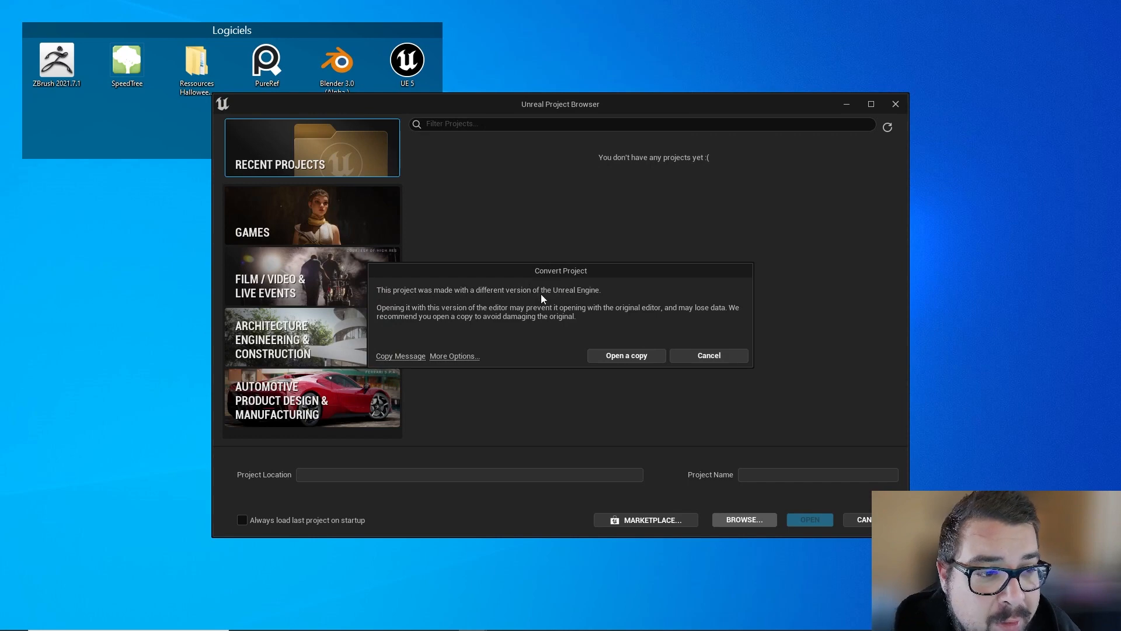
pyautogui.click(628, 359)
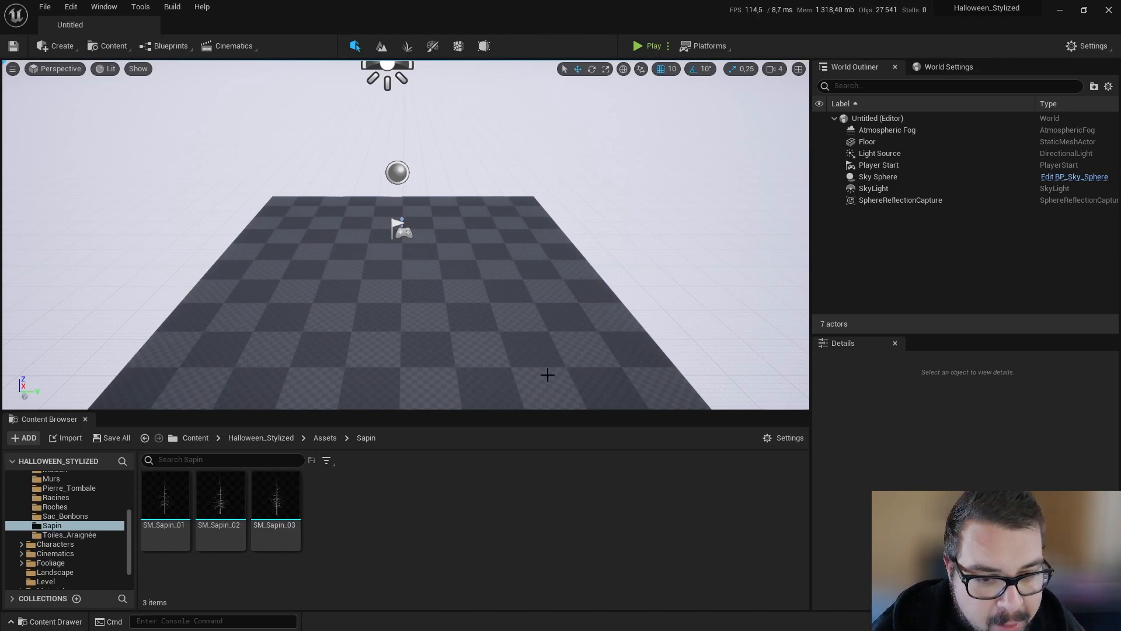
# Delete SM_Sapin_01, SM_Sapin_02 and SM_Sapin_03 from the Sapin assets folder and open the Roches folder
pyautogui.click(155, 514)
pyautogui.keyDown('shift'); pyautogui.click(300, 506); pyautogui.keyUp('shift')
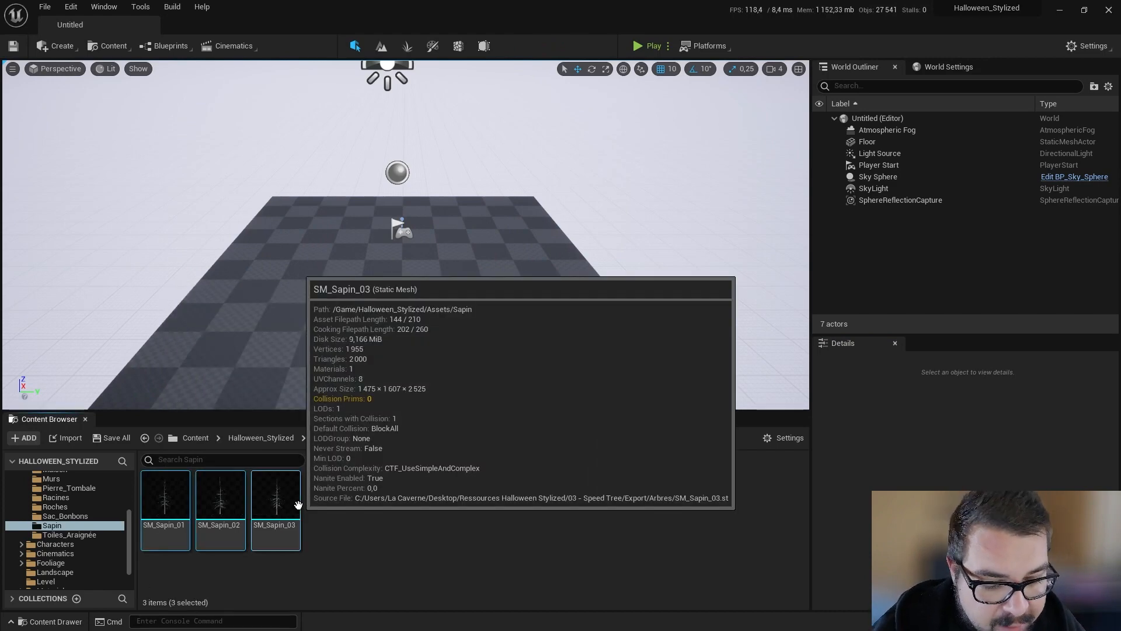
pyautogui.press('Delete')
pyautogui.click(474, 506)
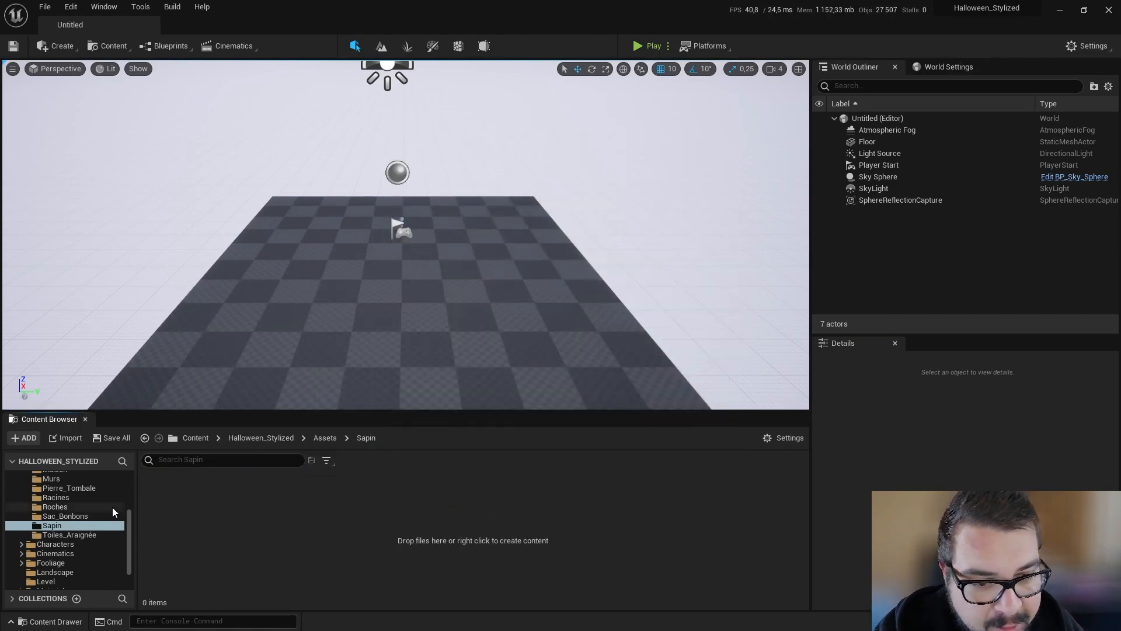
pyautogui.click(62, 506)
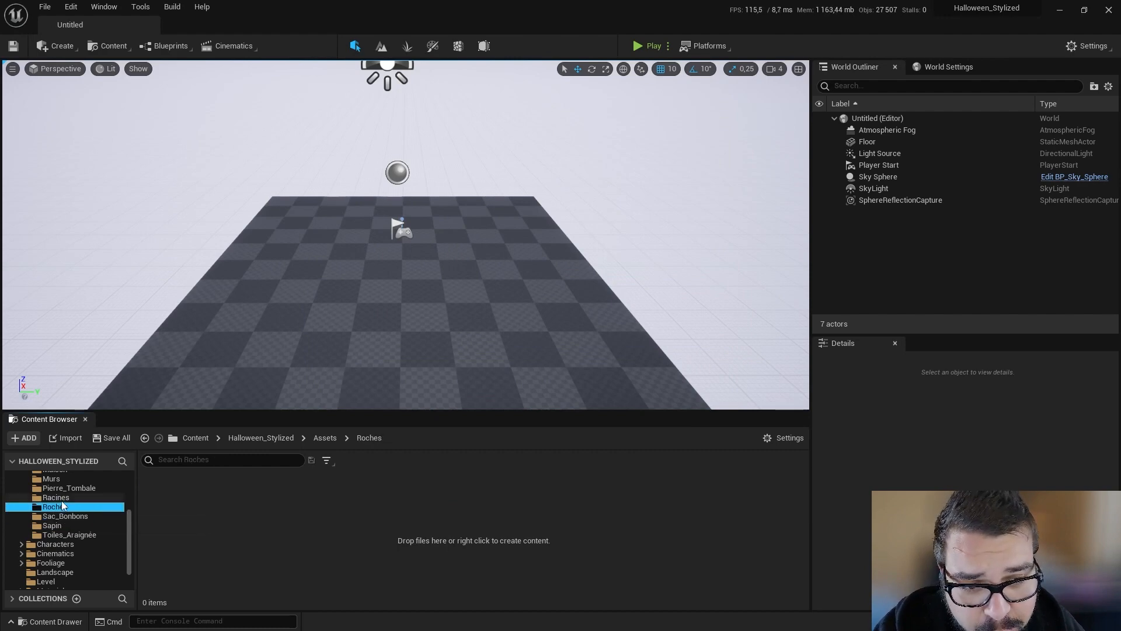
# Delete the five root meshes SM_Racine_01 to SM_Racine_05 from the Racines assets folder
pyautogui.click(55, 497)
pyautogui.click(165, 496)
pyautogui.keyDown('shift'); pyautogui.click(399, 501); pyautogui.keyUp('shift')
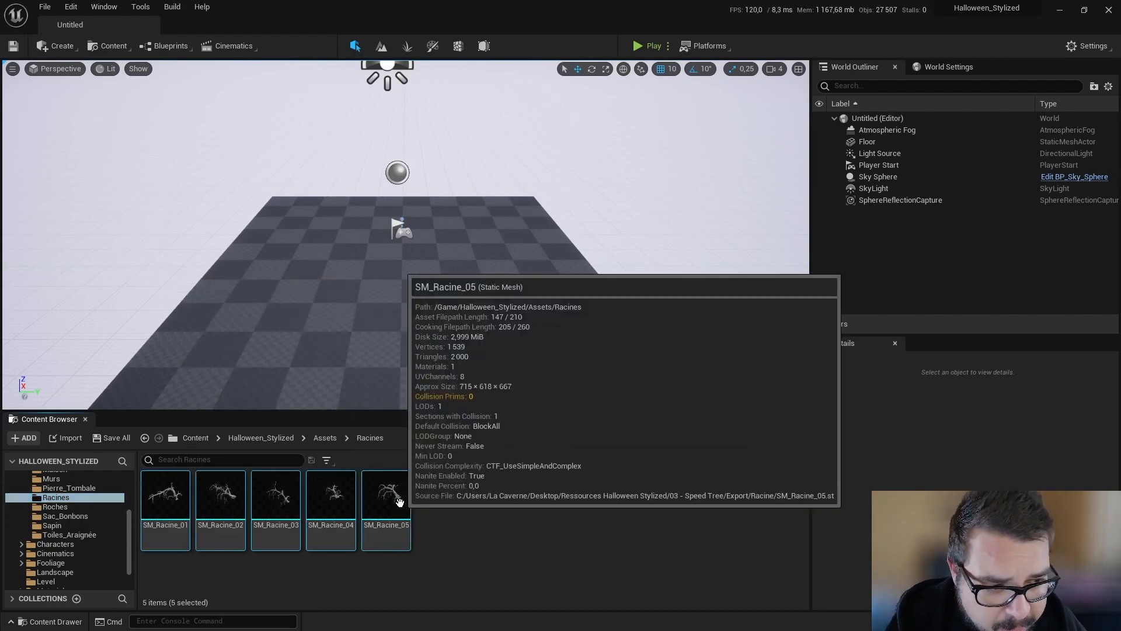
pyautogui.press('Delete')
pyautogui.click(425, 506)
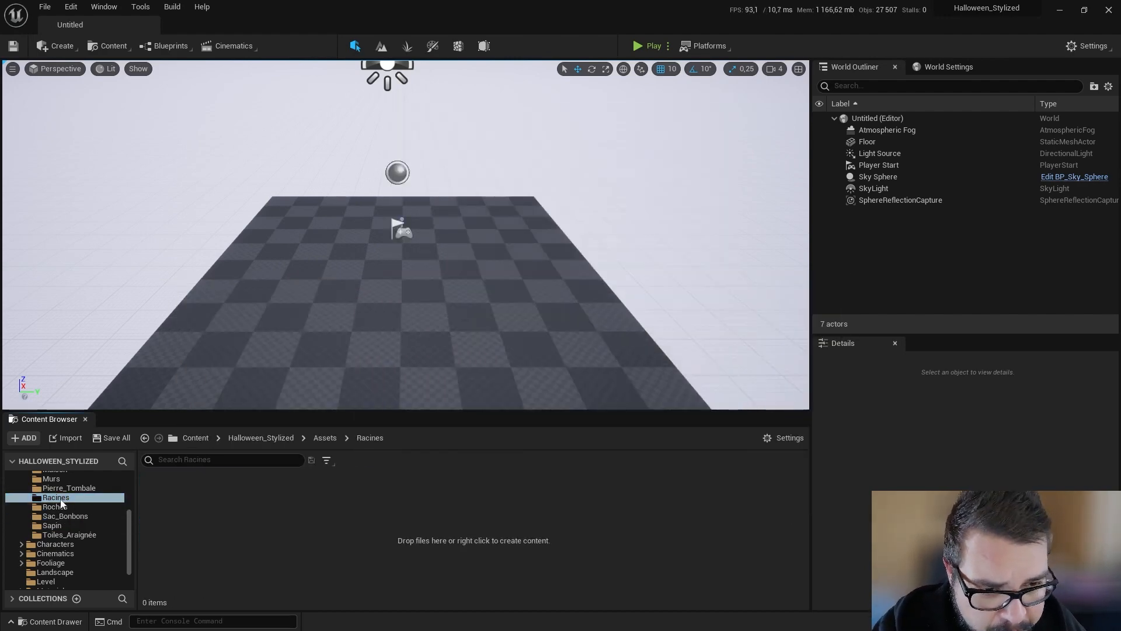
# Check the assets folders from Pierre_Tombale up through Maison, Lampadaire, Crane and Citrouille to Cercueil for leftover meshes
pyautogui.click(65, 489)
pyautogui.scroll(2, 69, 503)
pyautogui.click(51, 516)
pyautogui.click(57, 508)
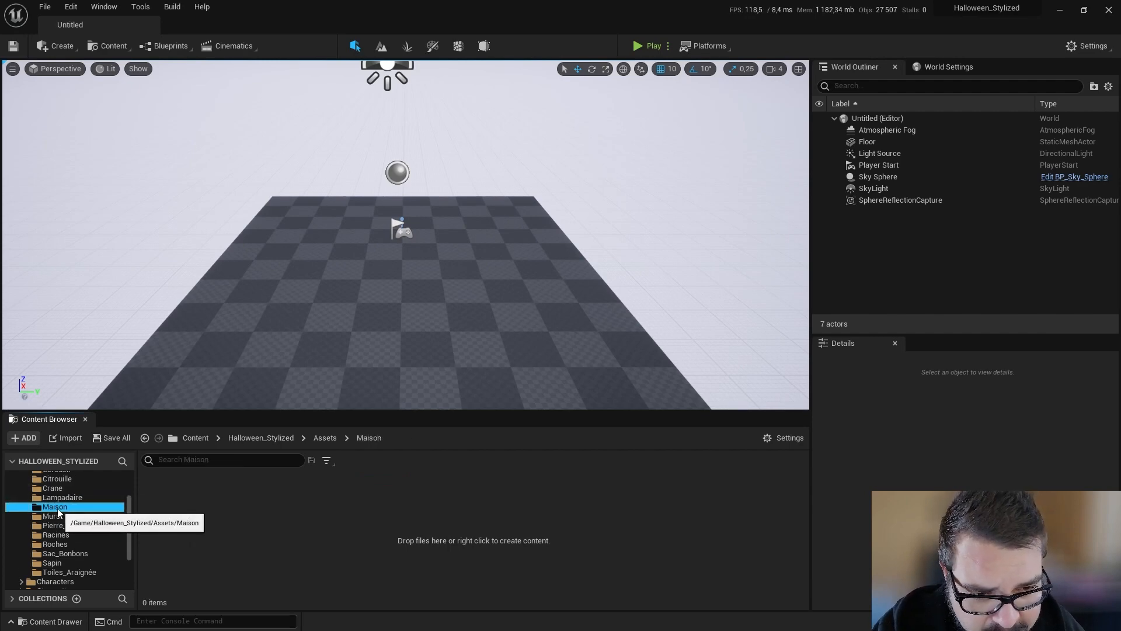
pyautogui.click(58, 497)
pyautogui.click(53, 488)
pyautogui.click(58, 479)
pyautogui.scroll(2, 76, 493)
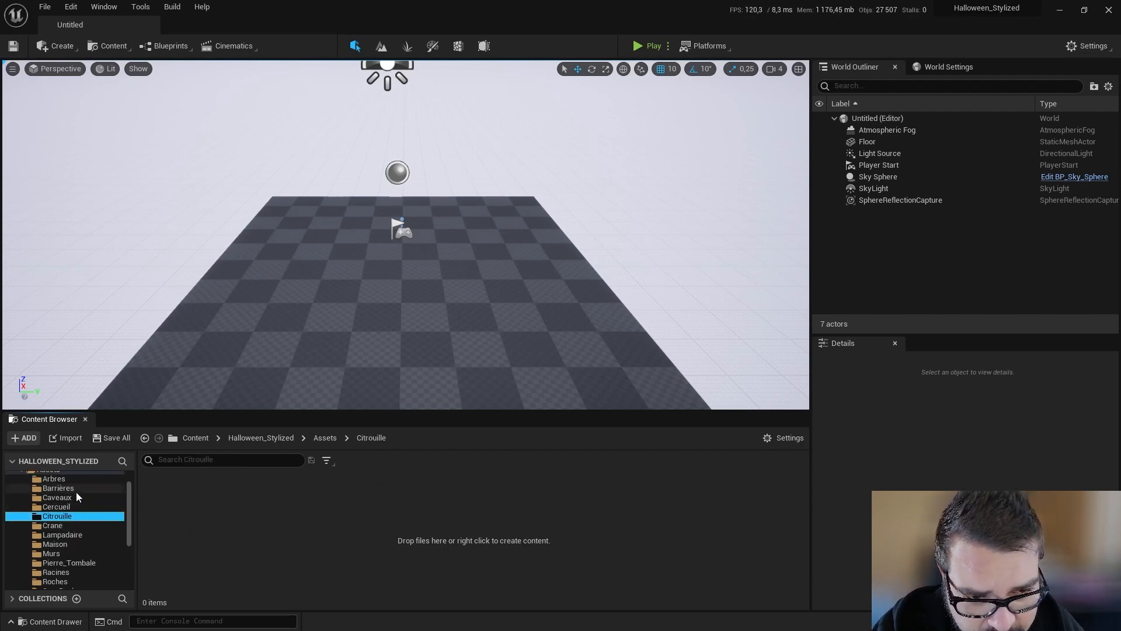
pyautogui.click(60, 506)
# Delete the five tree meshes SM_Arbre_Creepy_01 to SM_Arbre_Creepy_05 from the Arbres assets folder
pyautogui.click(58, 479)
pyautogui.click(175, 513)
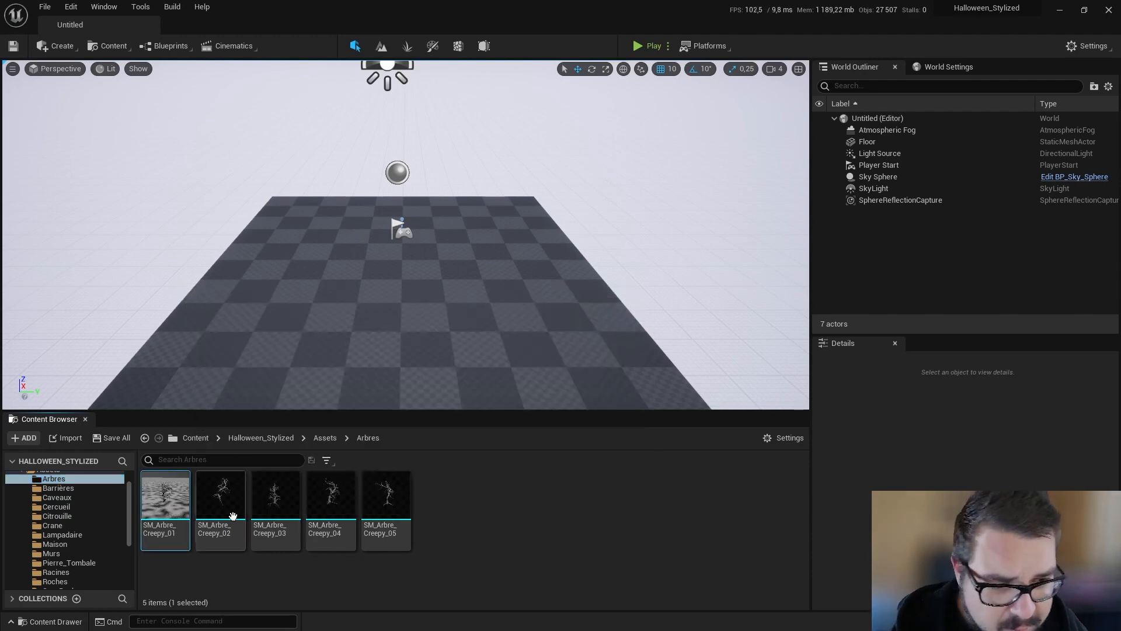
pyautogui.keyDown('shift'); pyautogui.click(385, 508); pyautogui.keyUp('shift')
pyautogui.press('Delete')
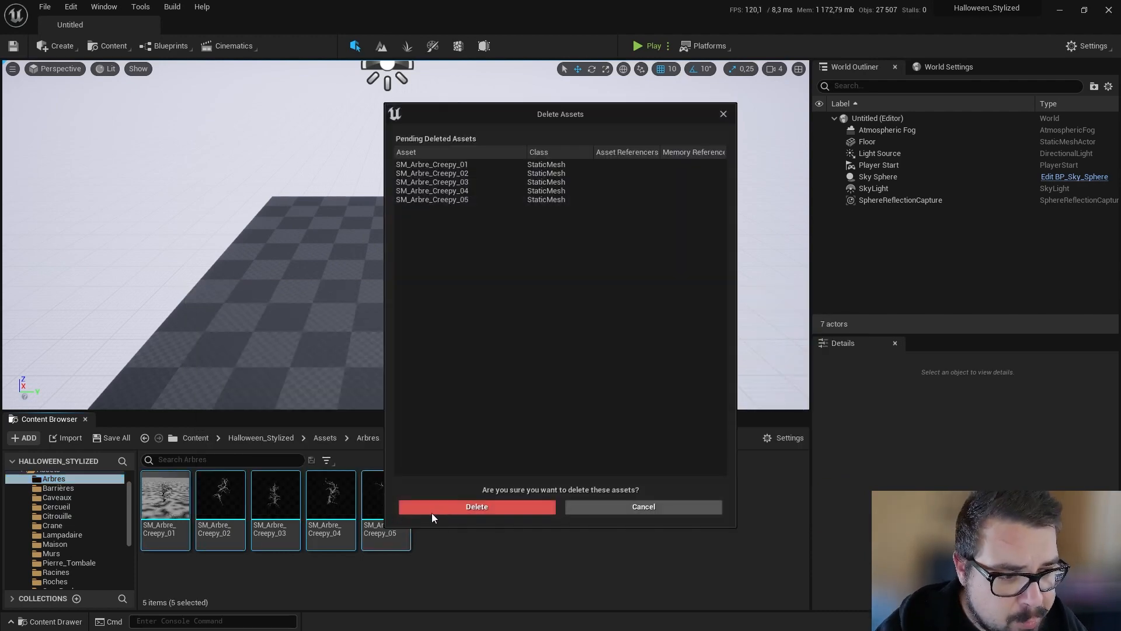
pyautogui.click(433, 506)
# Start importing Halloween_Stylized.fbx from 01 - Blend, Export, Scène_Complete into the project's Landscape folder
pyautogui.scroll(1, 17, 499)
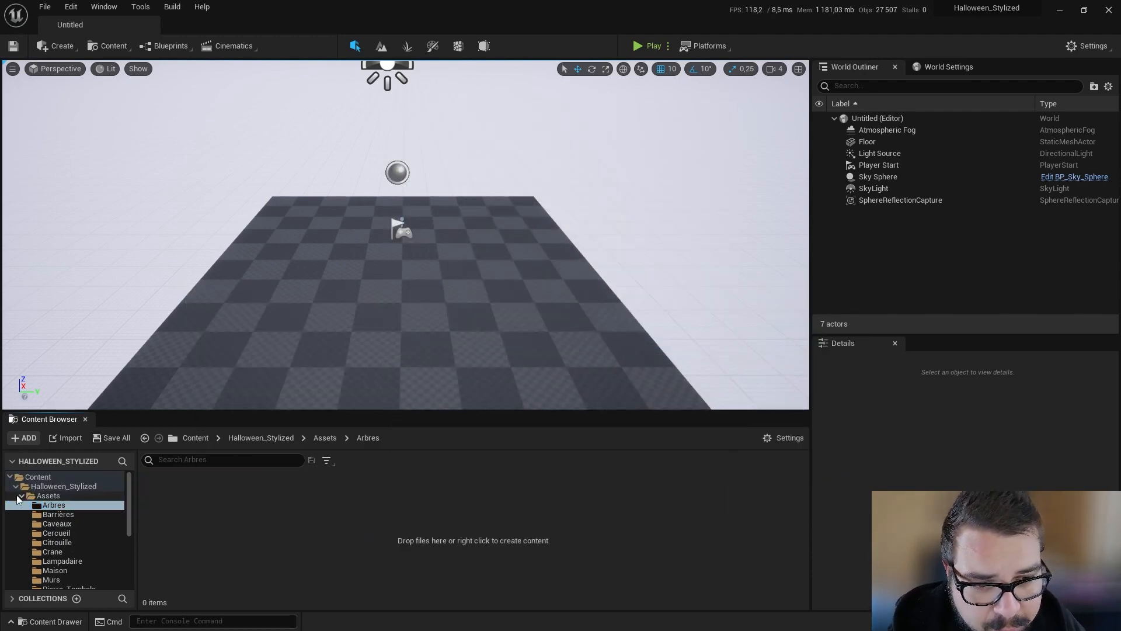
pyautogui.click(21, 496)
pyautogui.click(55, 533)
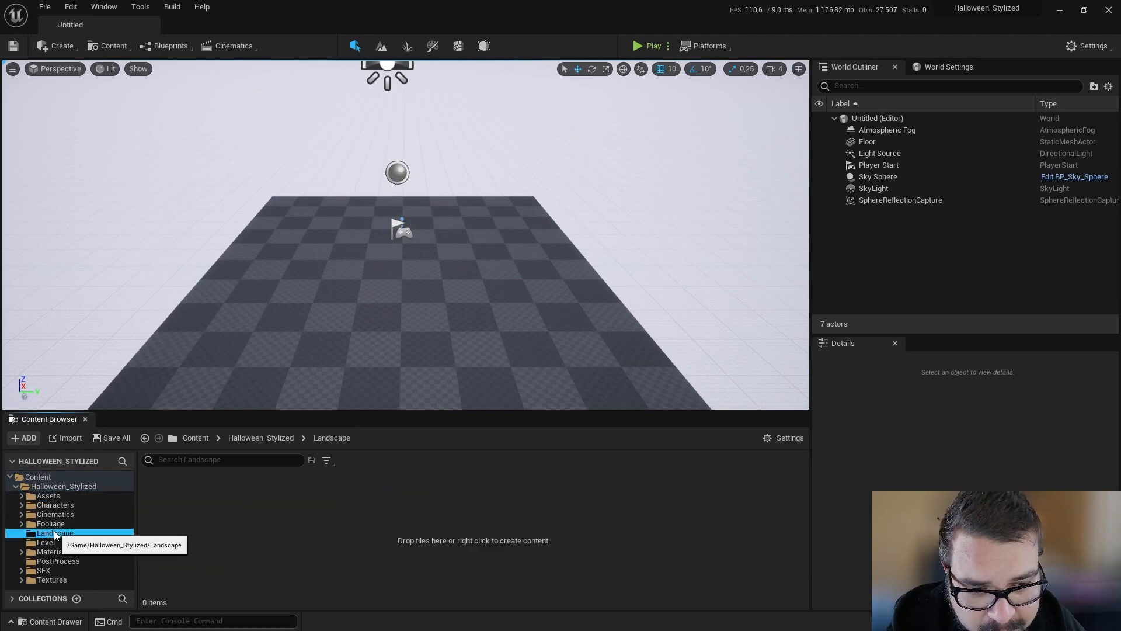
pyautogui.click(68, 438)
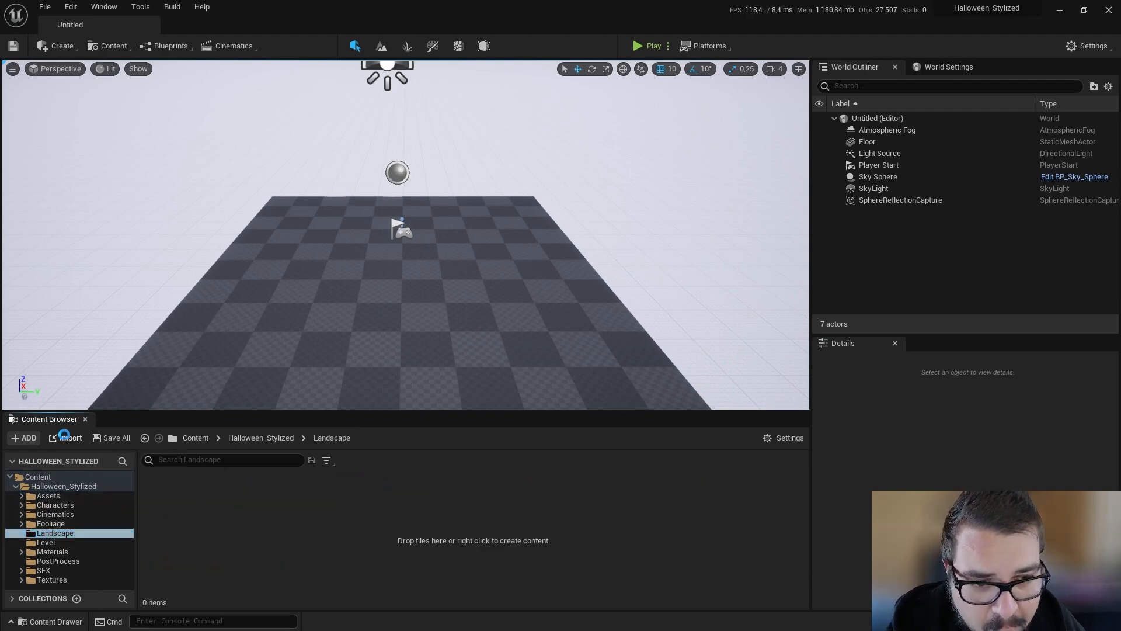
pyautogui.click(209, 31)
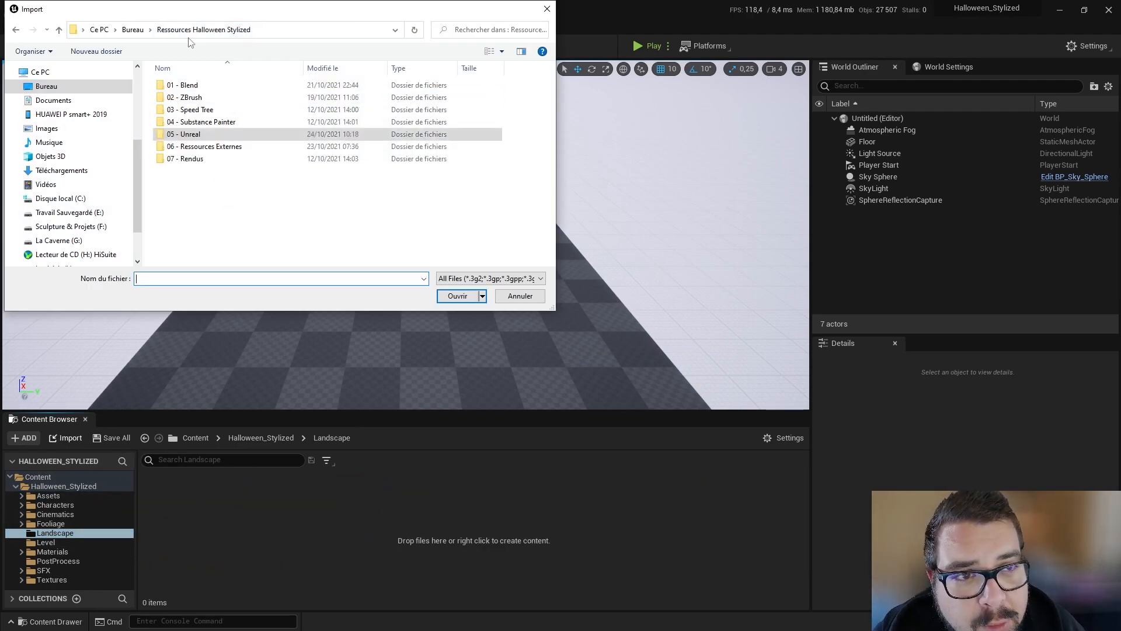
pyautogui.doubleClick(178, 85)
pyautogui.doubleClick(177, 110)
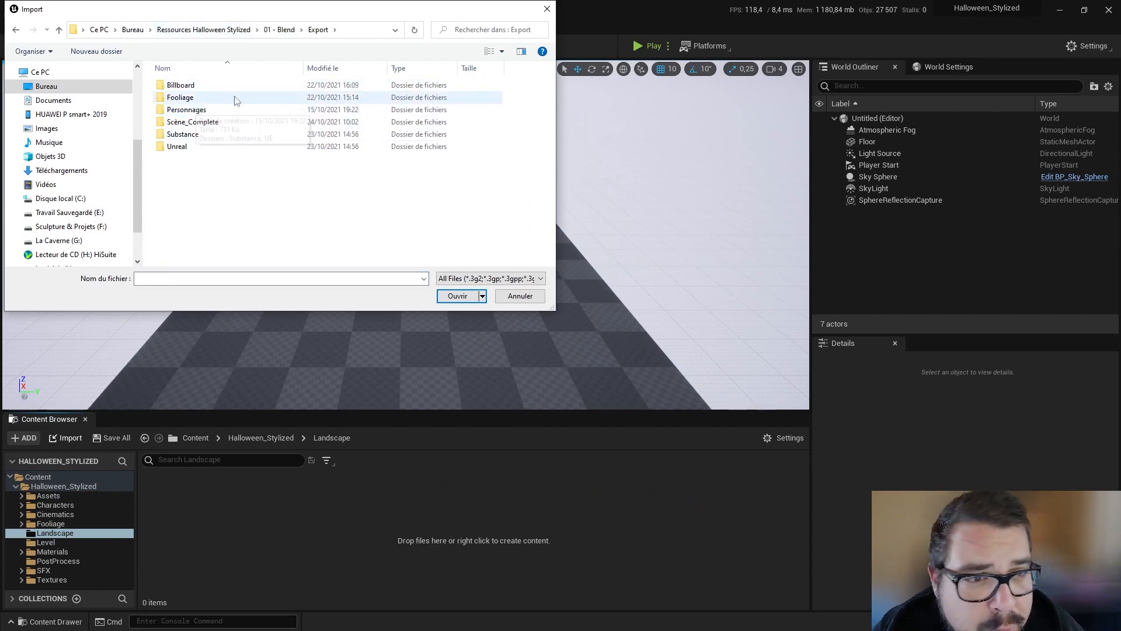
pyautogui.doubleClick(181, 121)
pyautogui.doubleClick(193, 85)
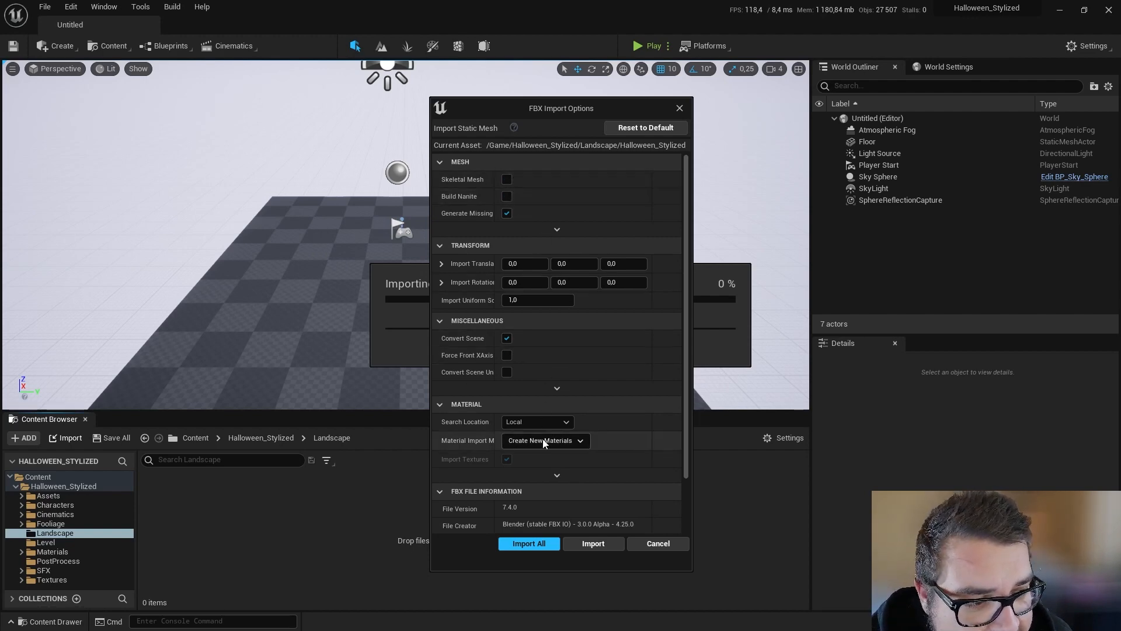
# Import all meshes with Do Not Create Material set and Import Textures and material reordering disabled, then dismiss the message log
pyautogui.scroll(-3, 542, 387)
pyautogui.click(542, 386)
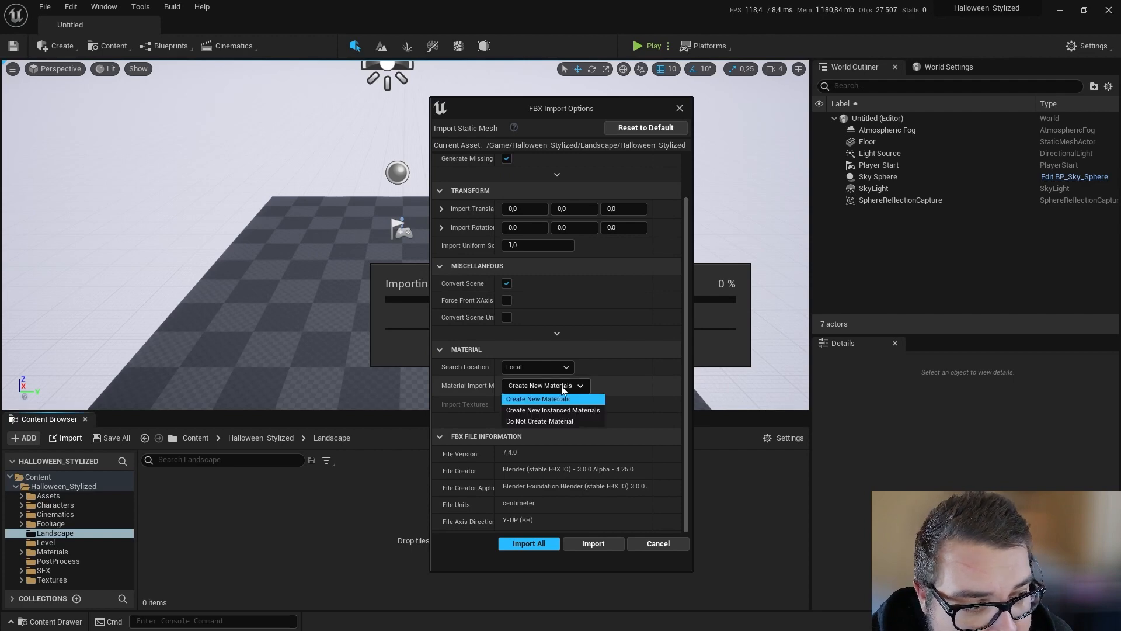
pyautogui.click(548, 418)
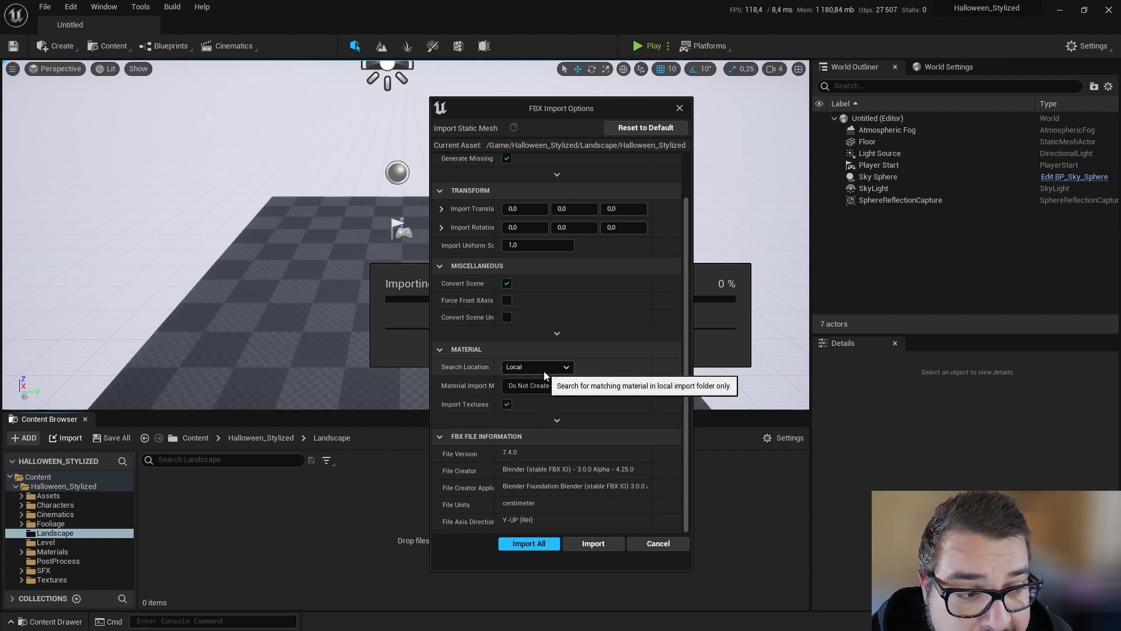
pyautogui.click(557, 422)
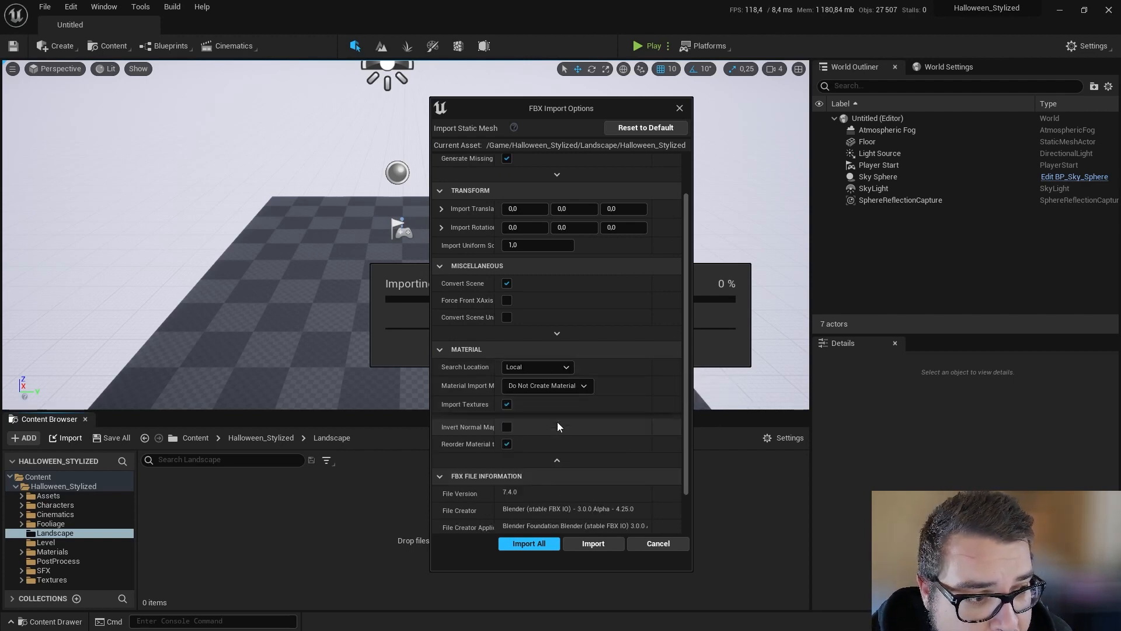
pyautogui.click(506, 404)
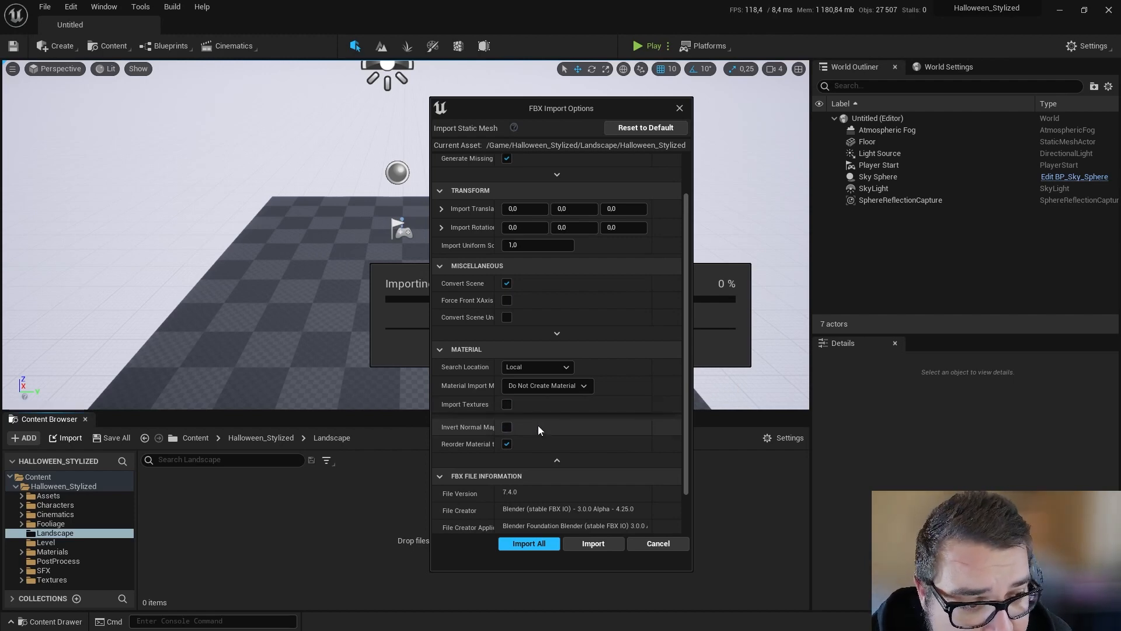
pyautogui.click(506, 444)
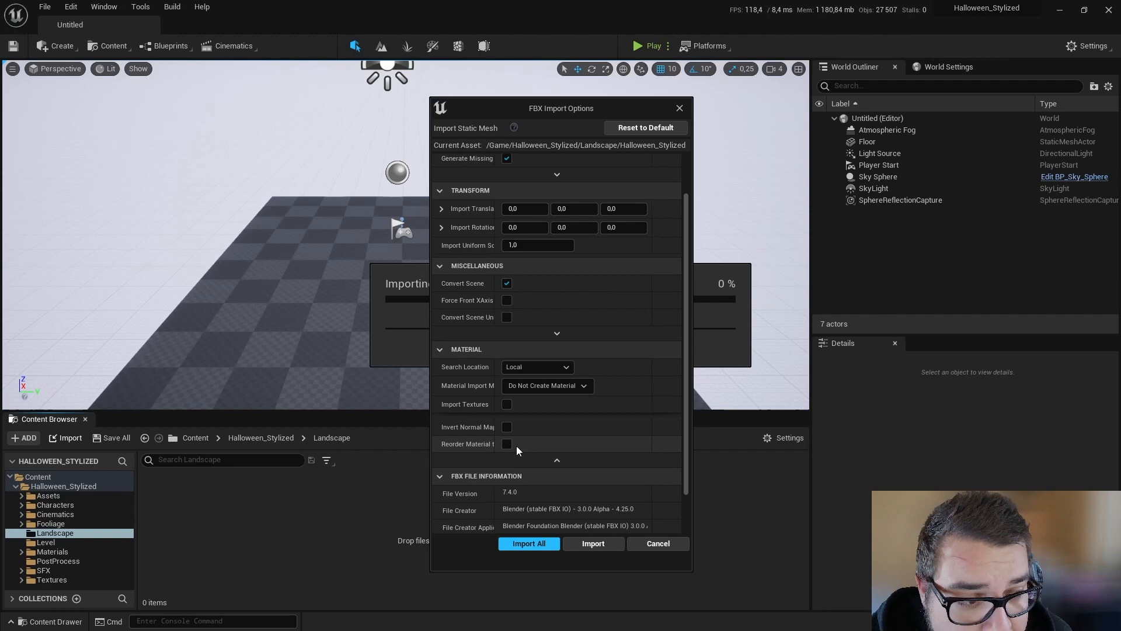
pyautogui.click(539, 544)
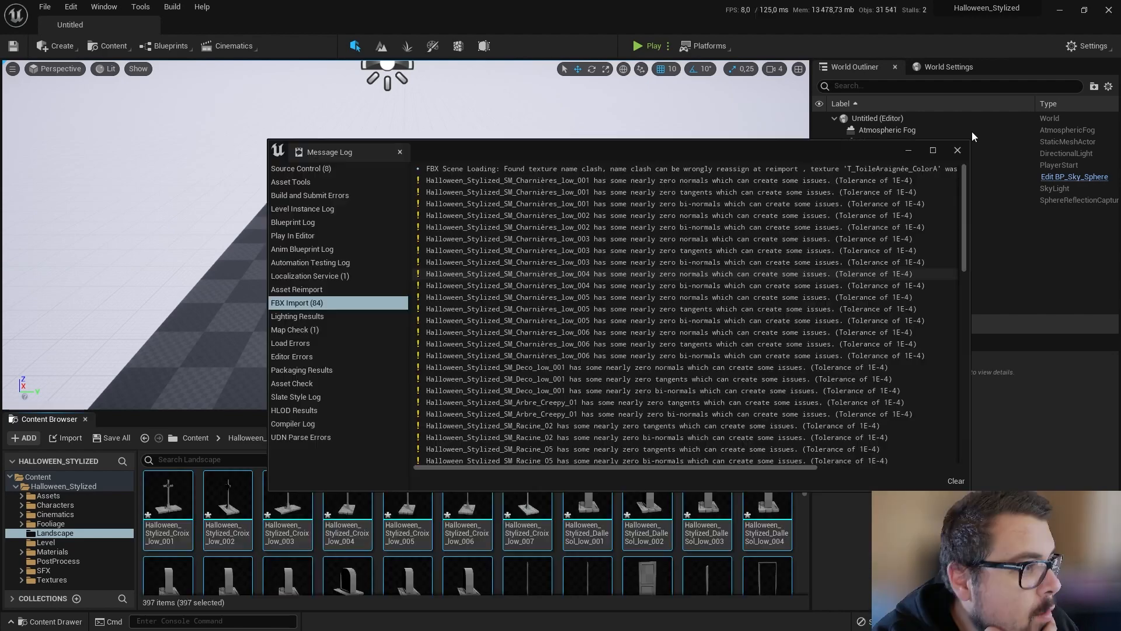
pyautogui.click(960, 153)
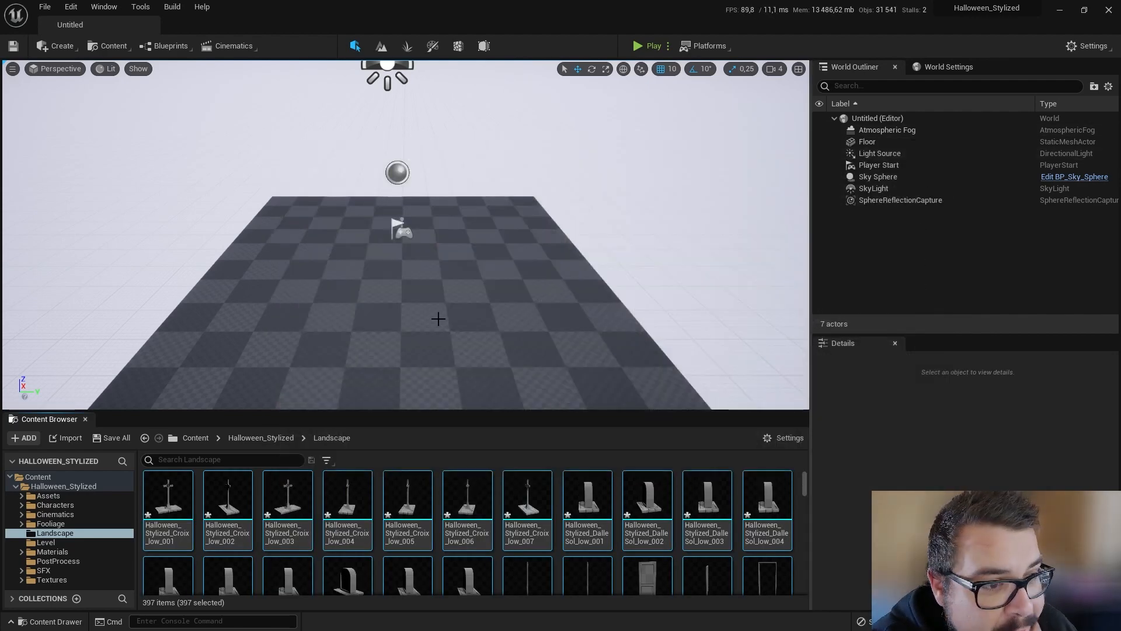
# Create a new level from the Default template
pyautogui.click(51, 11)
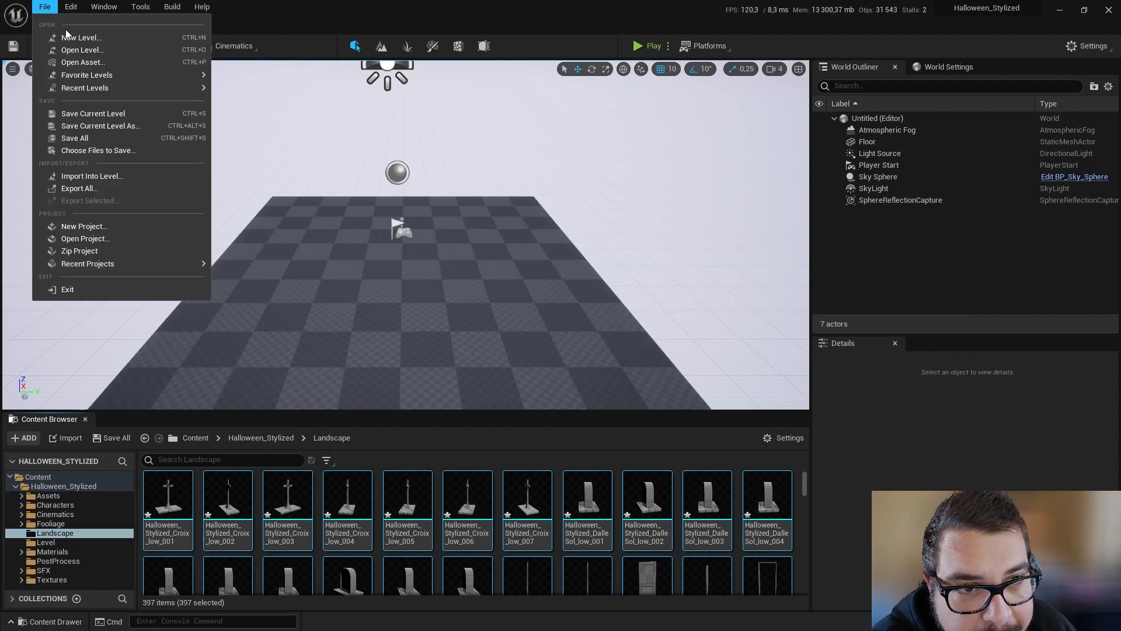
pyautogui.click(66, 33)
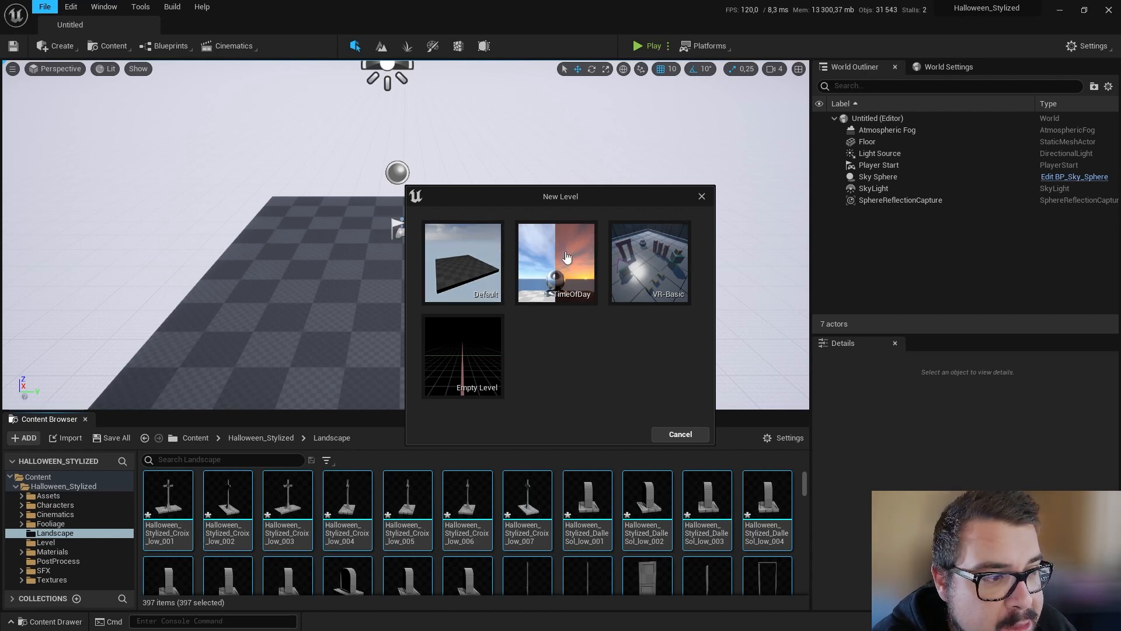
pyautogui.click(471, 260)
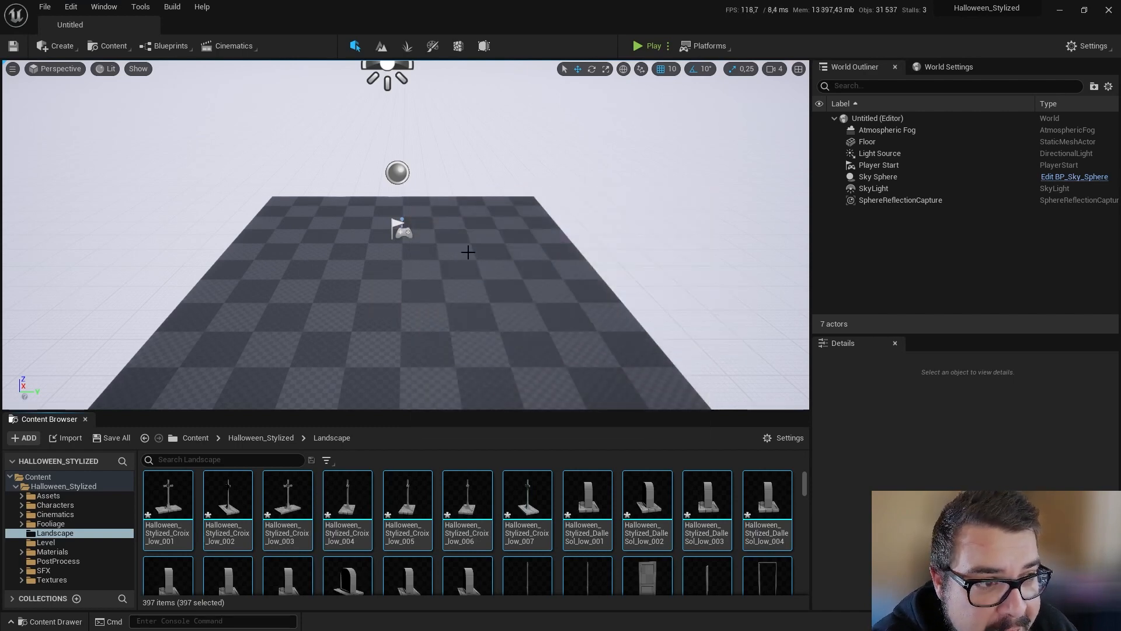
# Save the current level as Halloween_Stylized in the Level folder, replacing the existing level of that name
pyautogui.click(44, 6)
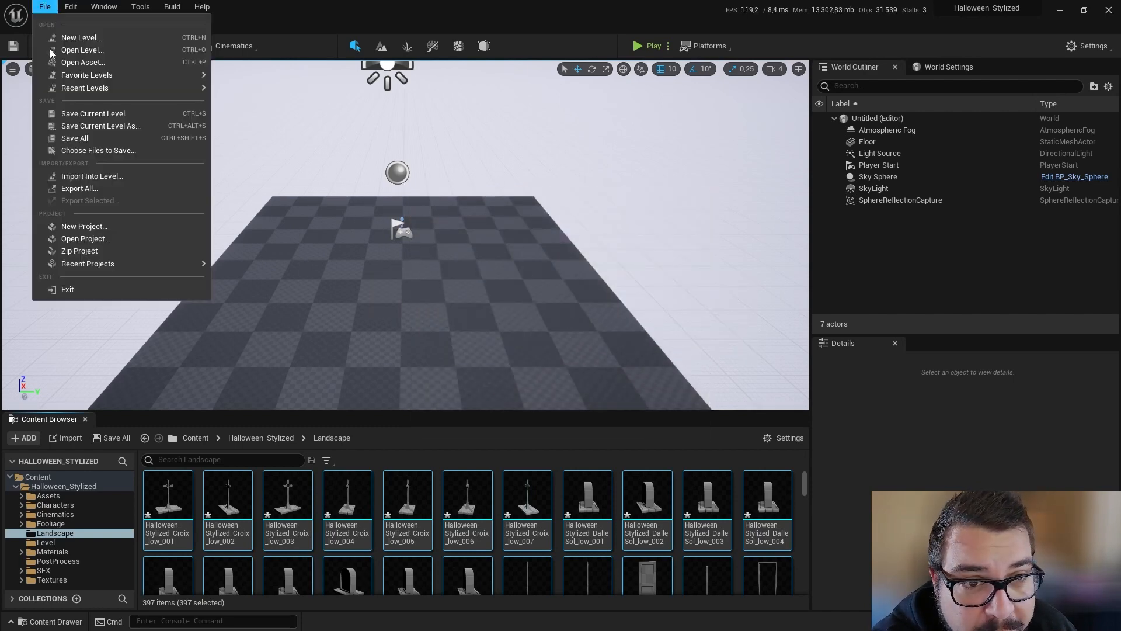
pyautogui.click(109, 114)
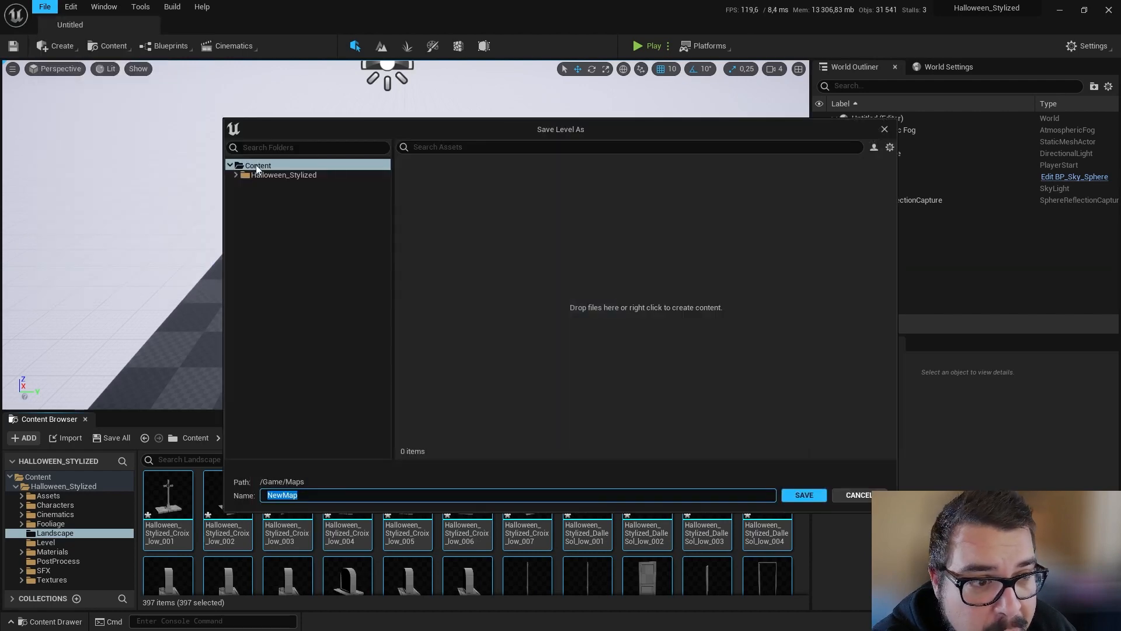
pyautogui.click(267, 231)
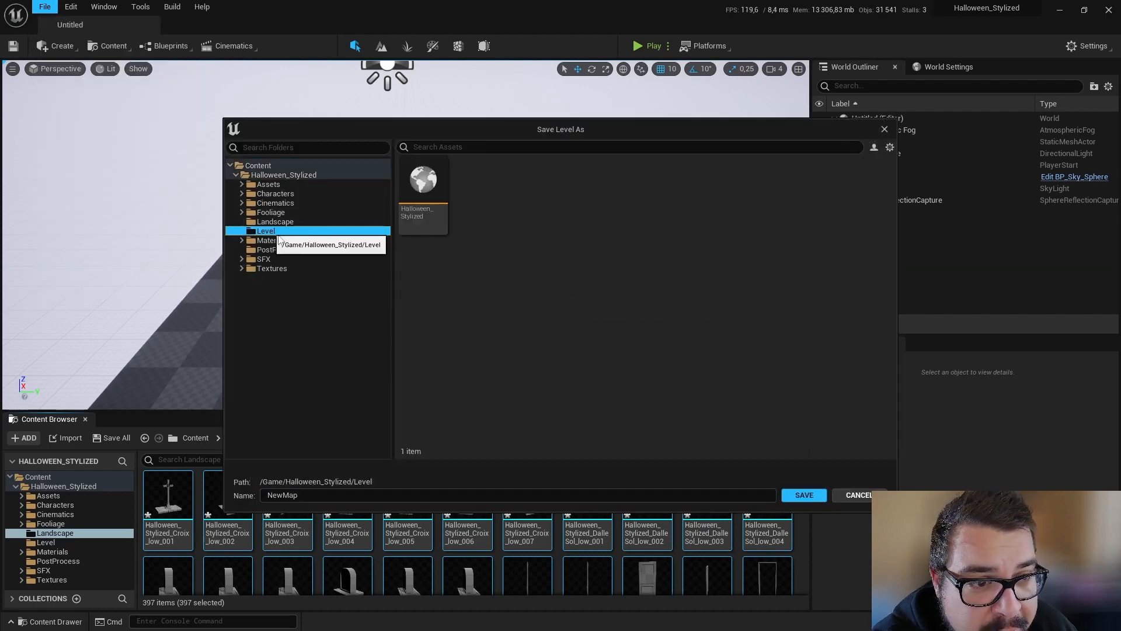
pyautogui.click(314, 495)
pyautogui.write('hALL')
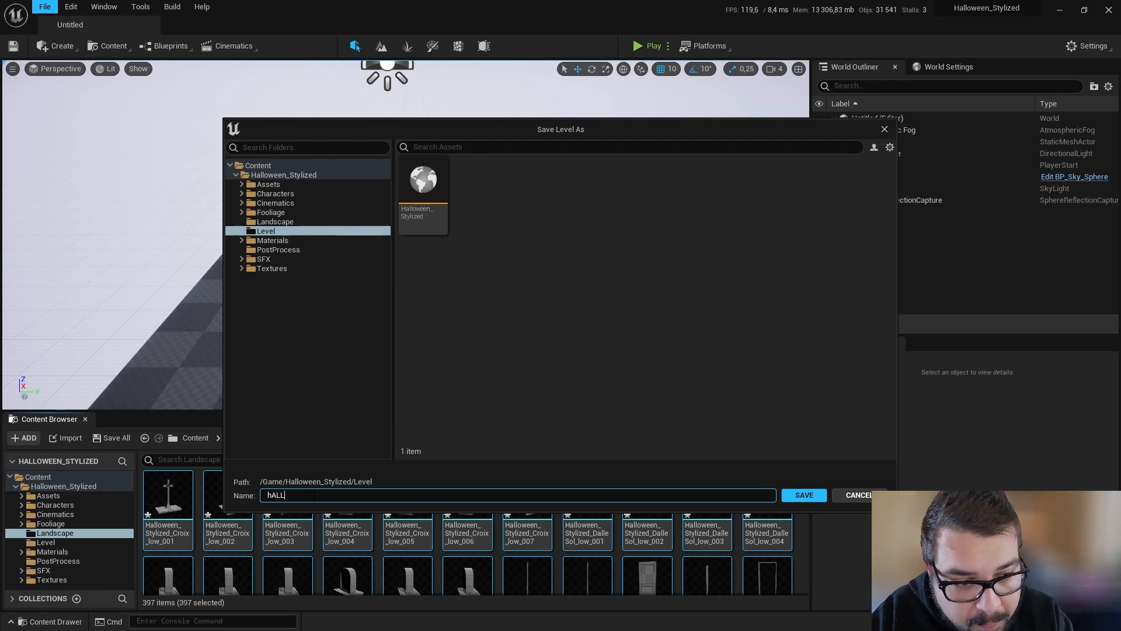
pyautogui.press('BackSpace')
pyautogui.press('BackSpace')
pyautogui.press('BackSpace')
pyautogui.press('BackSpace')
pyautogui.write('Halloween')
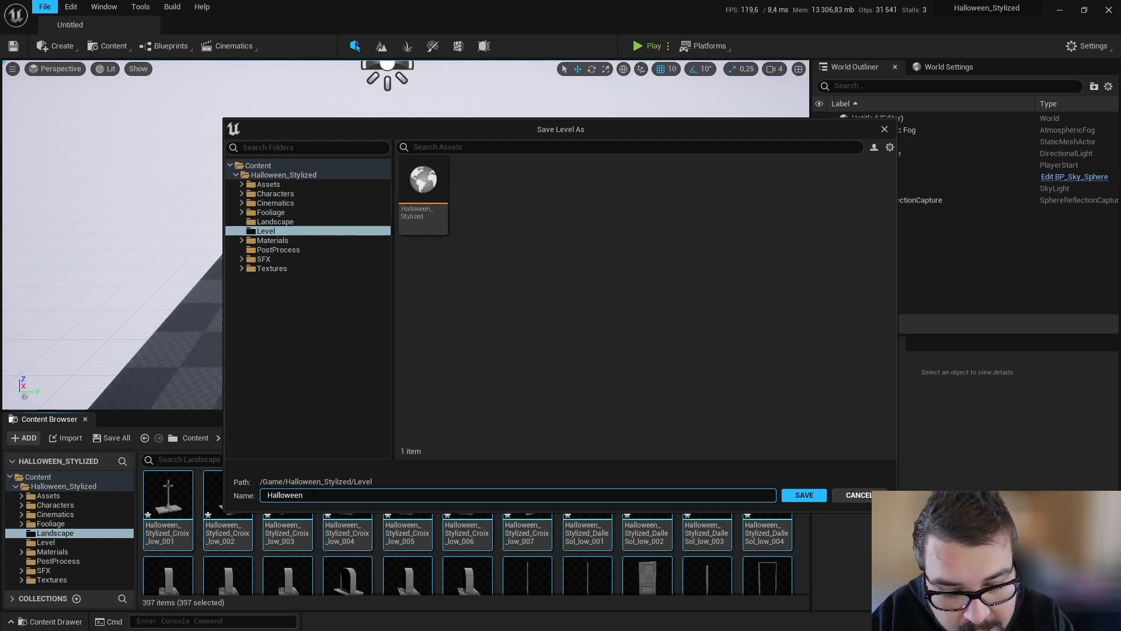
pyautogui.write('_Stylized')
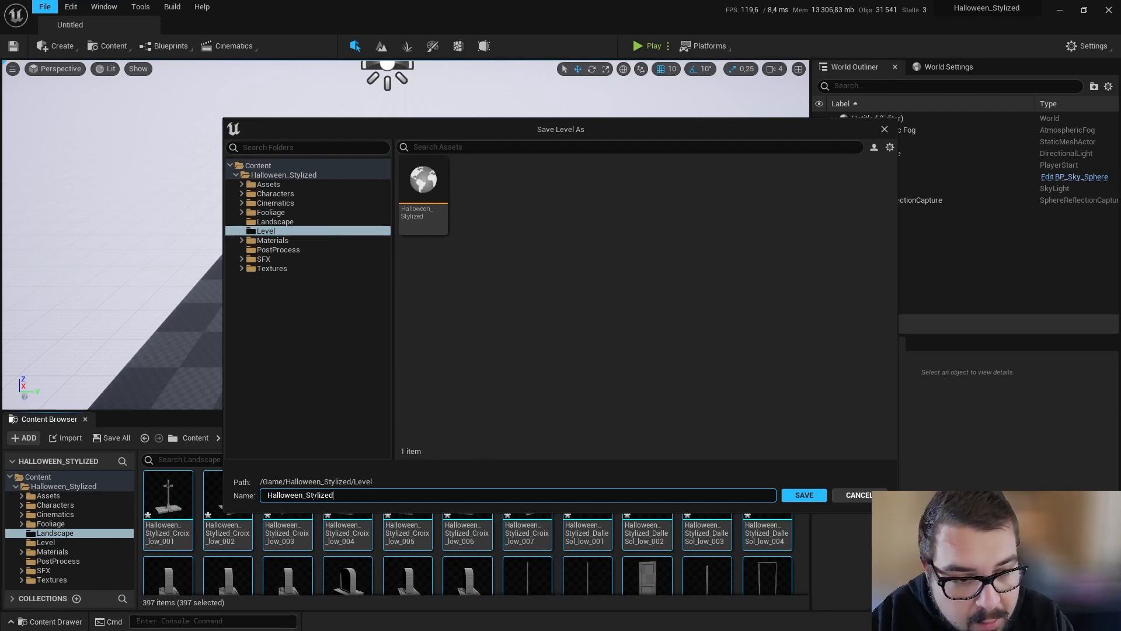
pyautogui.press('Return')
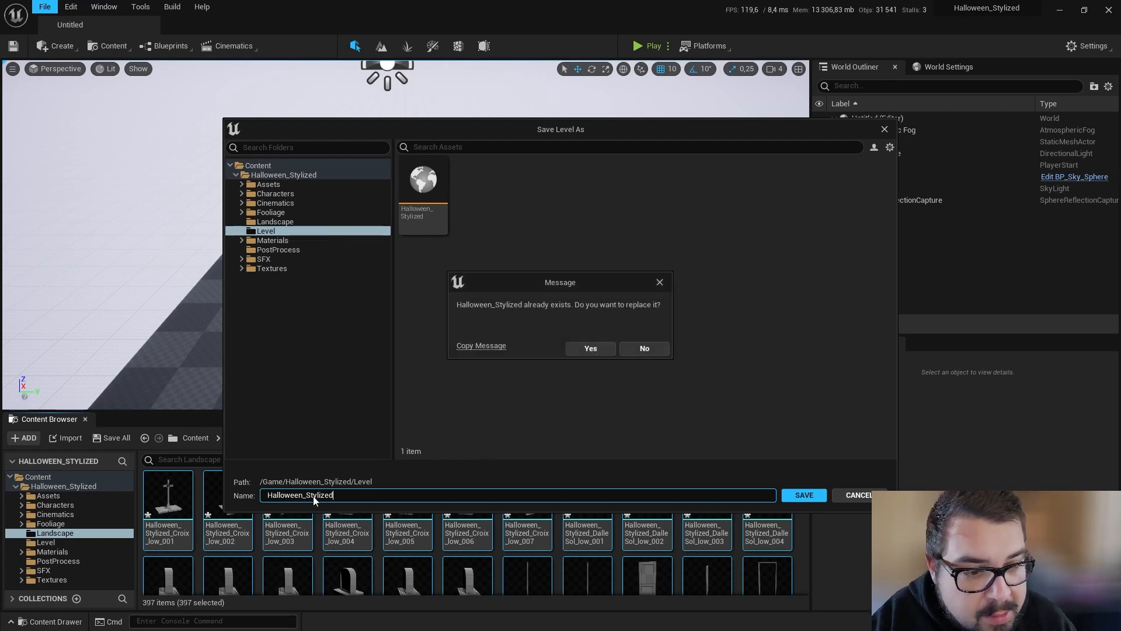
pyautogui.click(642, 348)
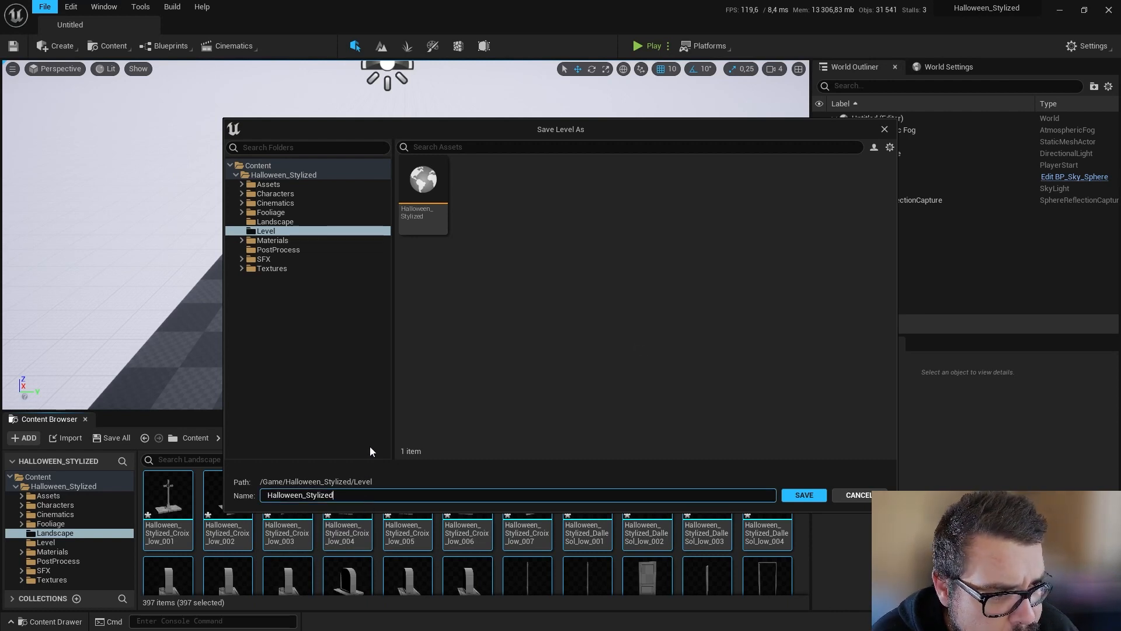
pyautogui.click(415, 222)
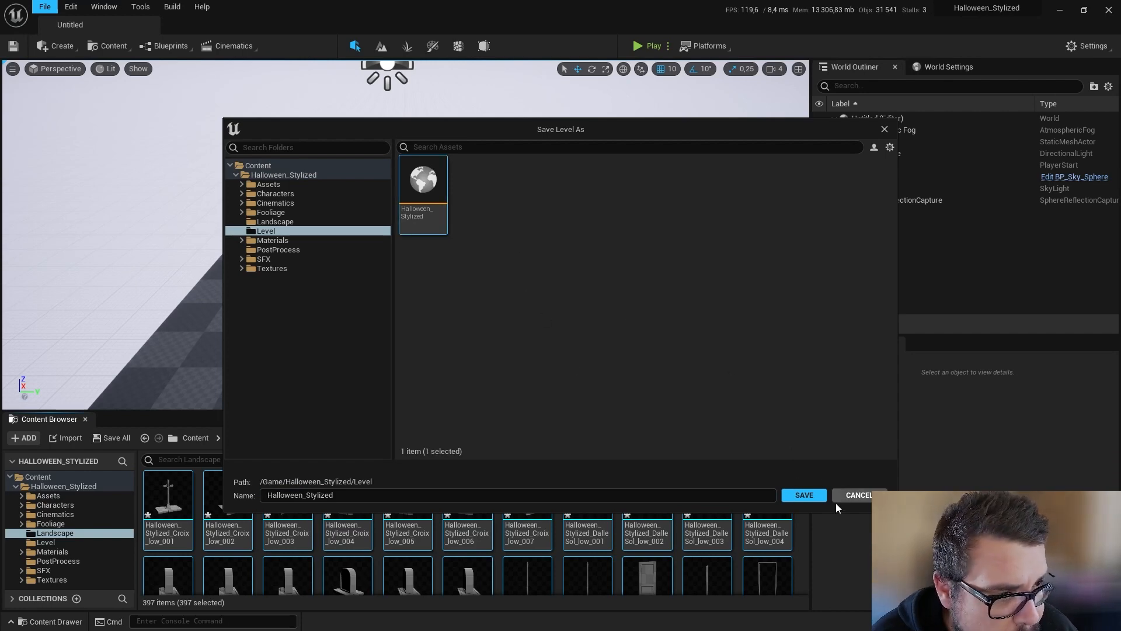
pyautogui.click(804, 495)
pyautogui.click(590, 346)
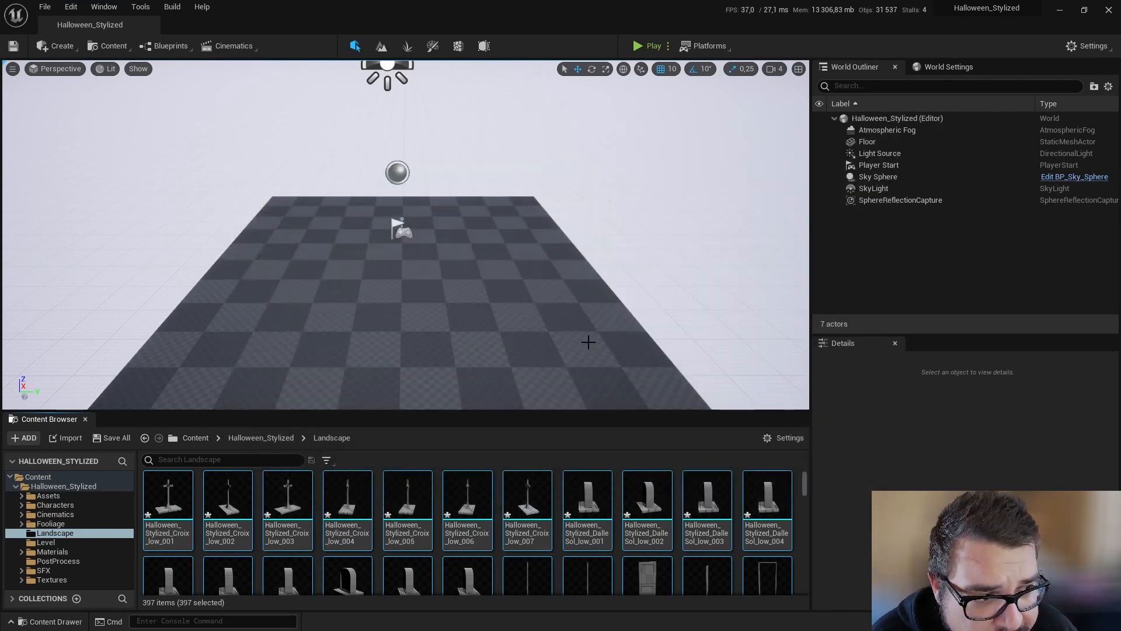
# Delete the Floor and the Player Start from the level
pyautogui.click(445, 276)
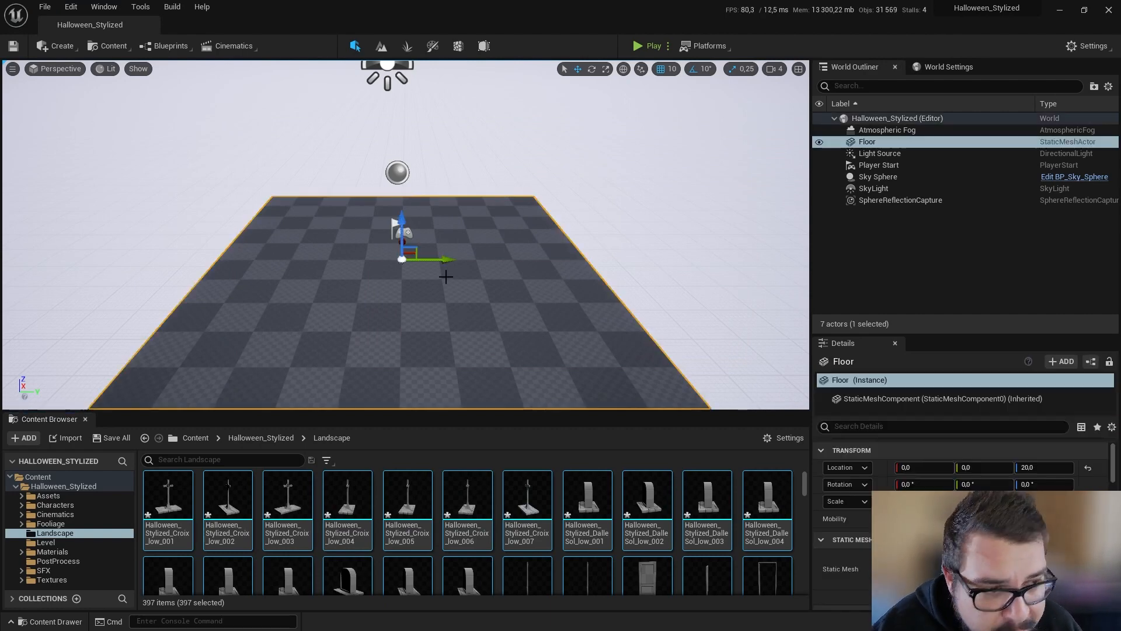
pyautogui.press('Delete')
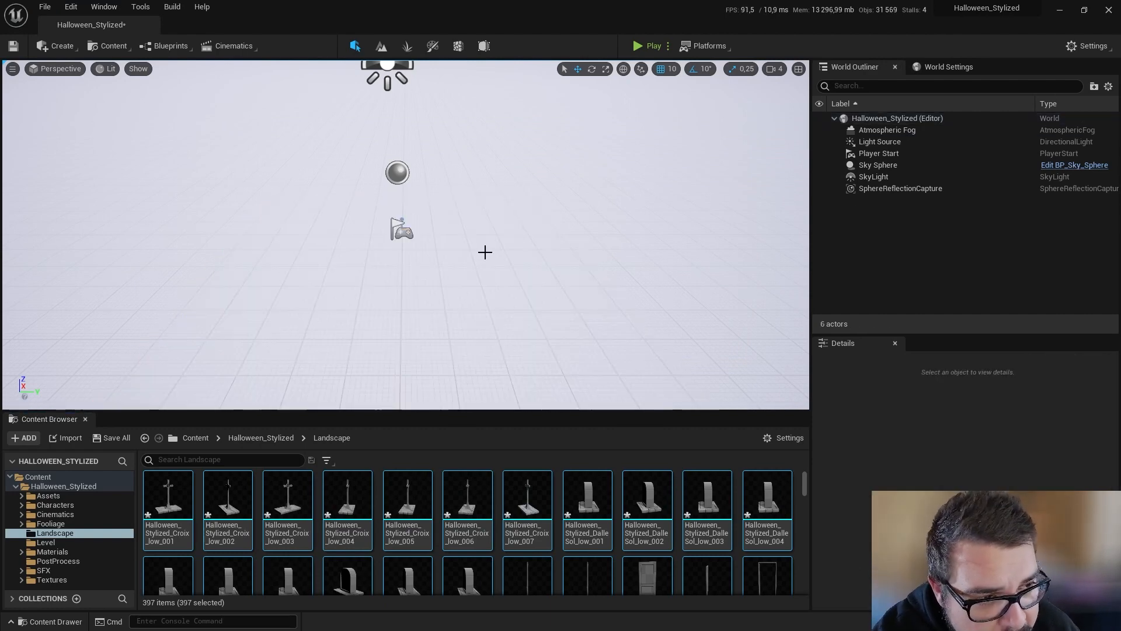
pyautogui.click(403, 230)
pyautogui.press('Delete')
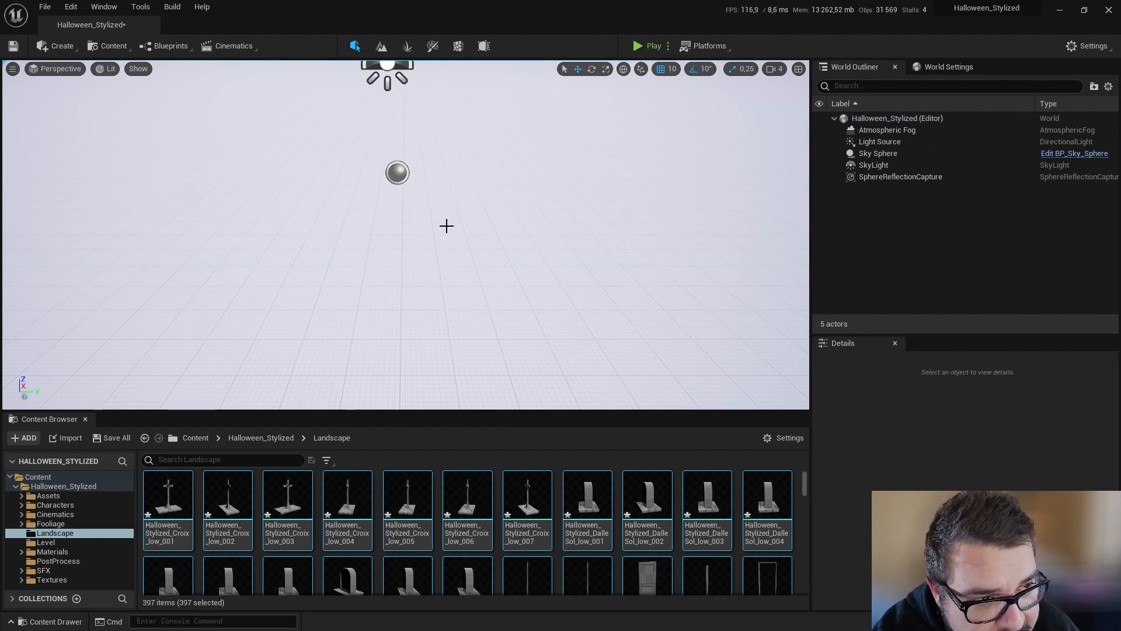
# Enable Nanite on the Landscape folder's meshes from Halloween_Stylized_Croix_low_001 through Halloween_Stylized_Handle_Front_005
pyautogui.moveTo(445, 227); pyautogui.dragTo(396, 186, button='right')
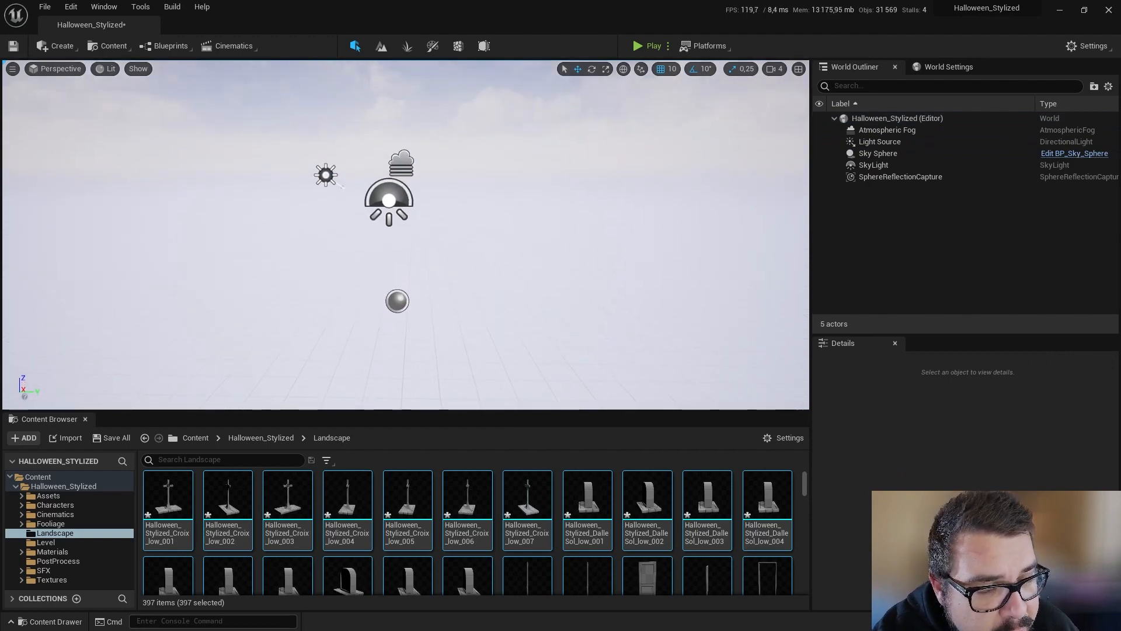
pyautogui.moveTo(411, 248); pyautogui.dragTo(402, 270, button='right')
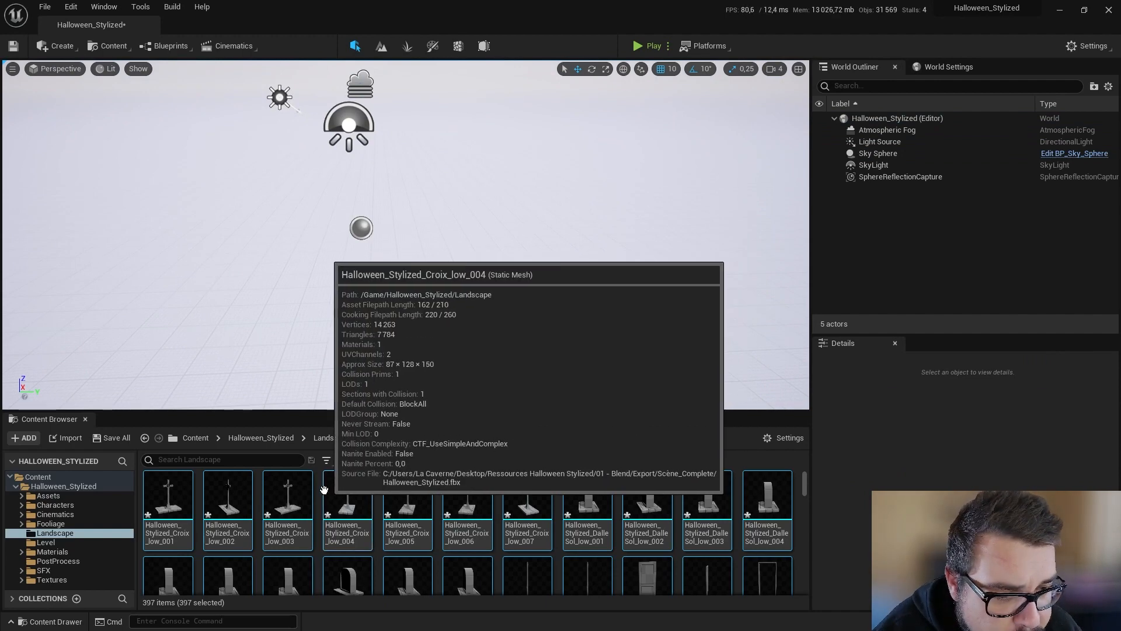
pyautogui.click(182, 510)
pyautogui.scroll(-1, 400, 502)
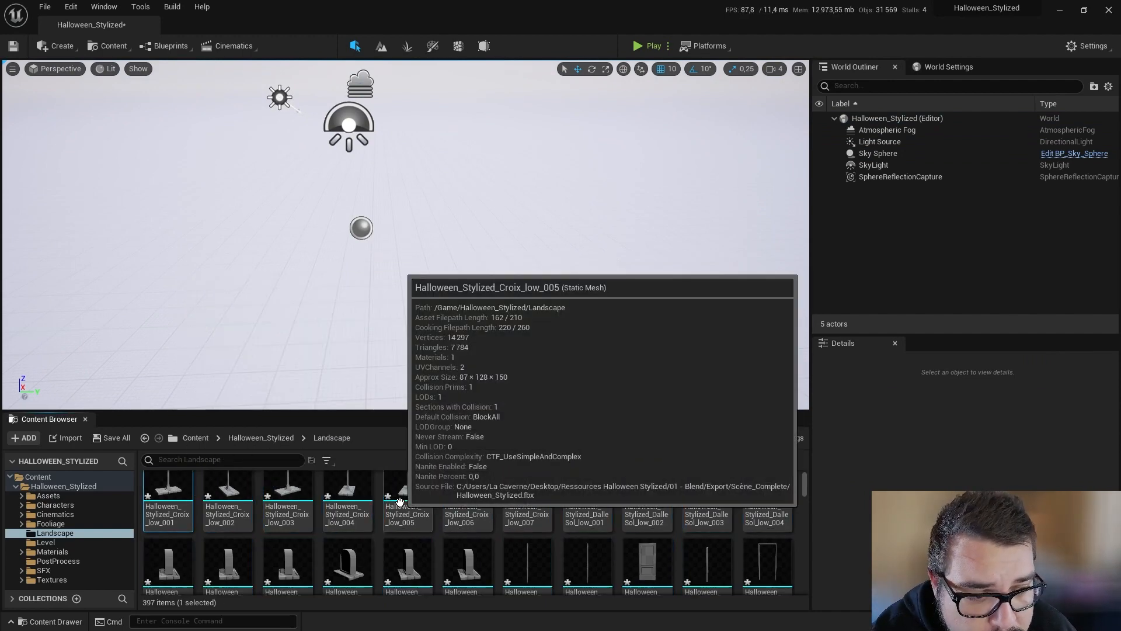
pyautogui.scroll(-1, 400, 503)
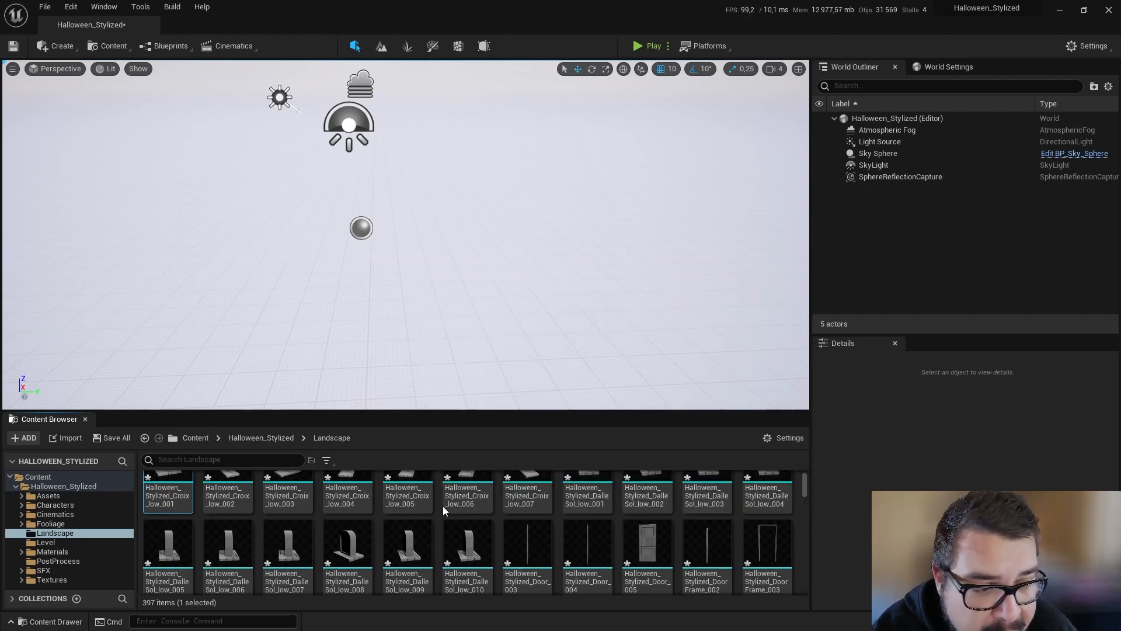
pyautogui.scroll(-3, 470, 517)
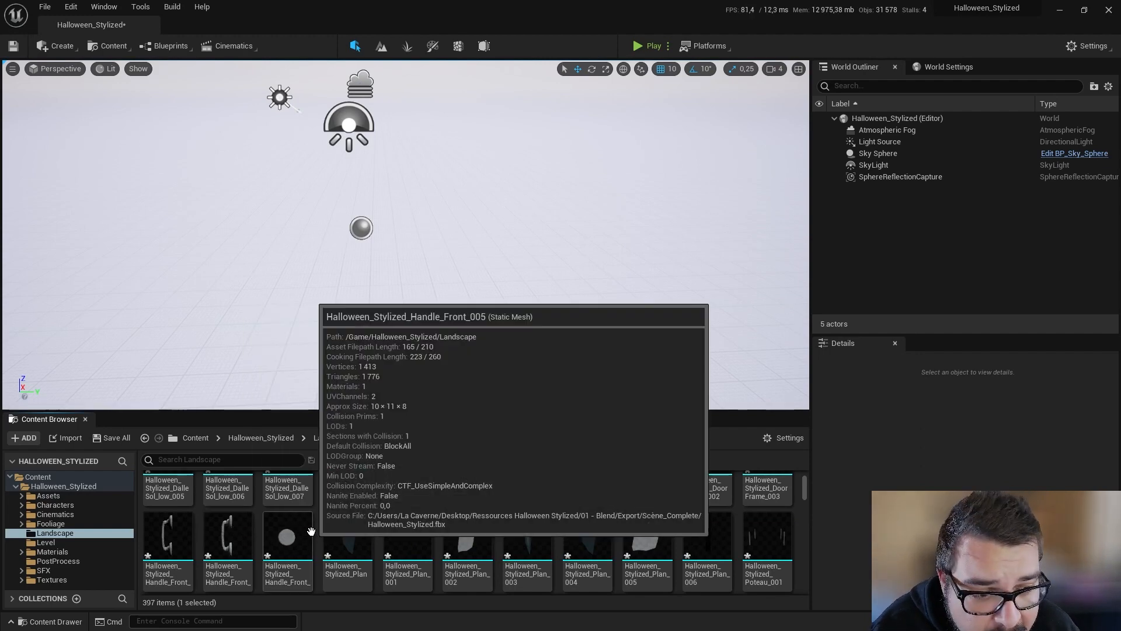
pyautogui.keyDown('shift'); pyautogui.click(286, 532); pyautogui.keyUp('shift')
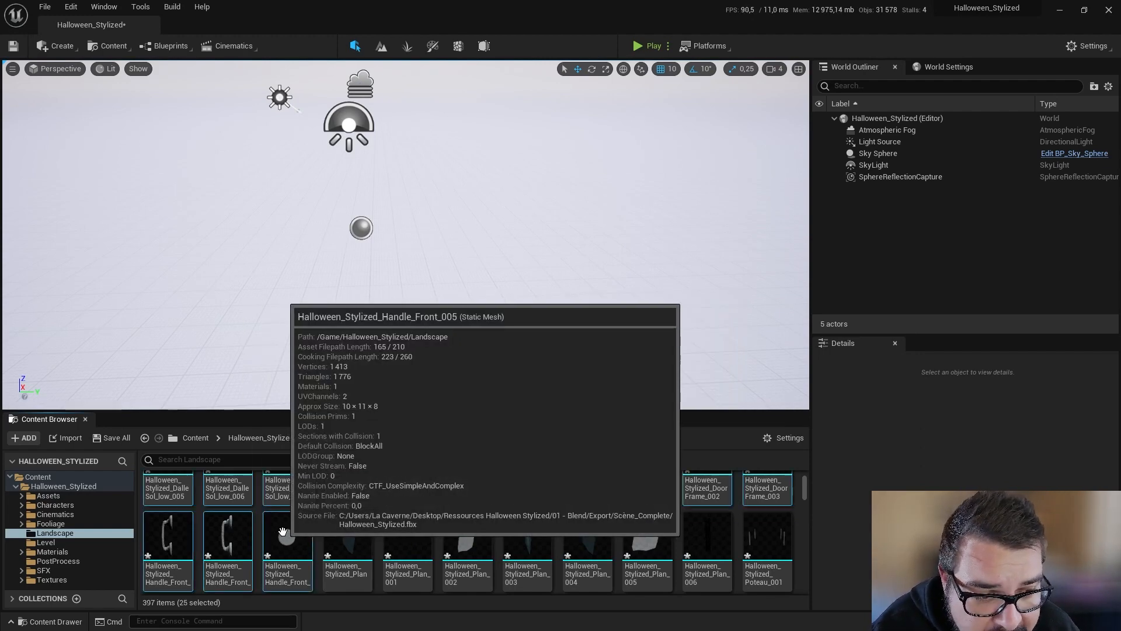
pyautogui.rightClick(288, 534)
pyautogui.moveTo(339, 197)
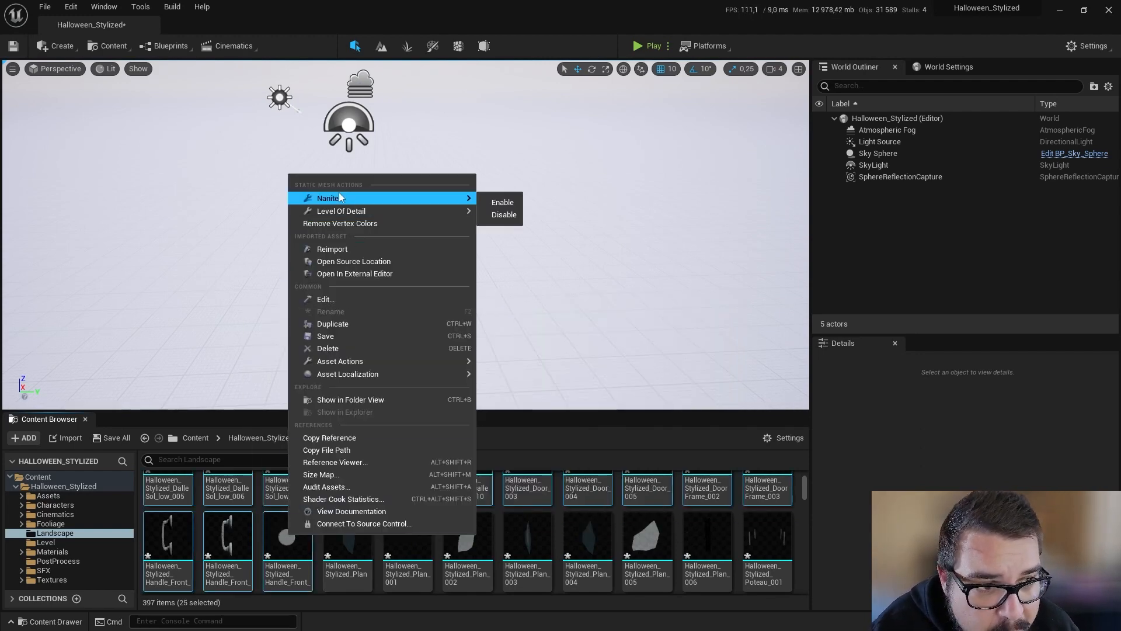
pyautogui.click(501, 202)
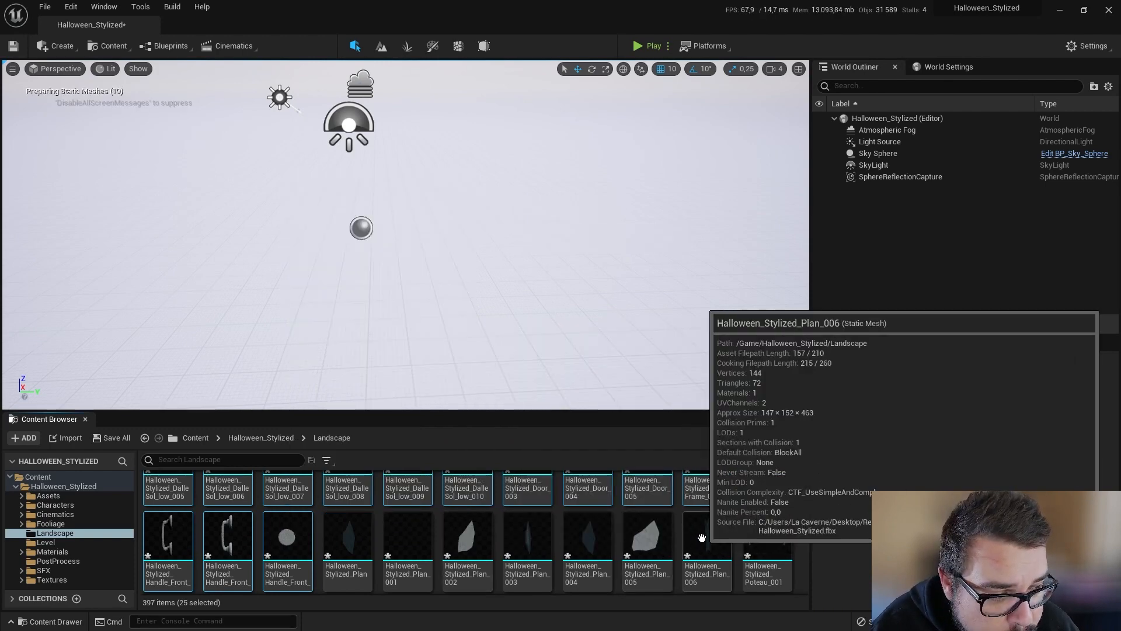
# Enable Nanite on the meshes from Halloween_Stylized_Poteau_001 through the last BarrièresBois mesh, skipping the Plan meshes
pyautogui.scroll(-1, 759, 530)
pyautogui.scroll(-1, 758, 531)
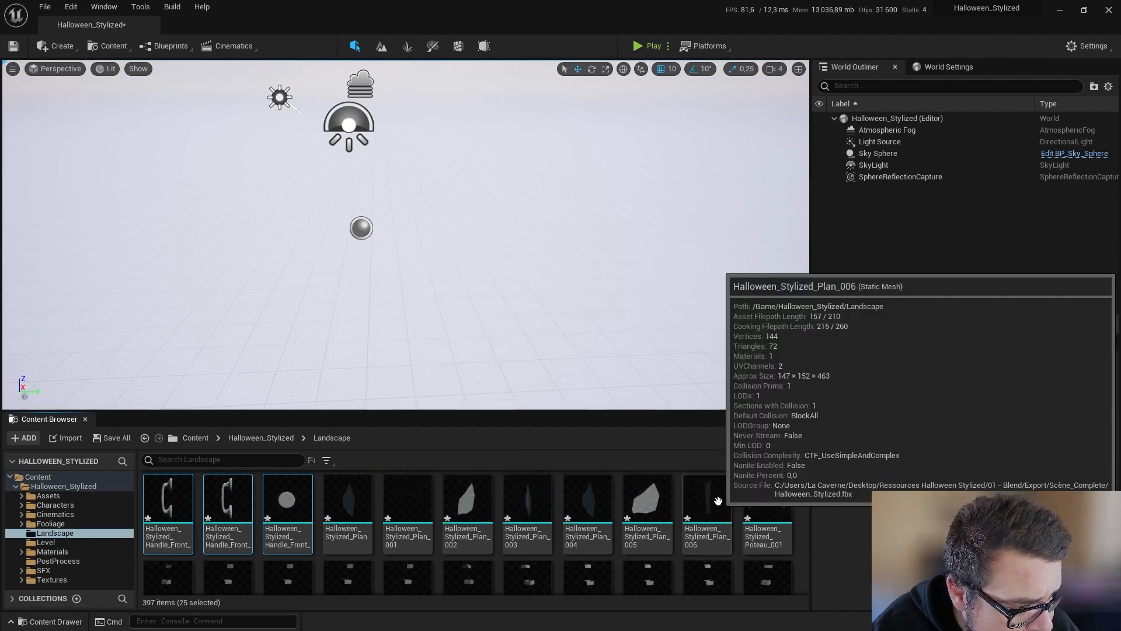
pyautogui.click(767, 505)
pyautogui.scroll(-2, 630, 505)
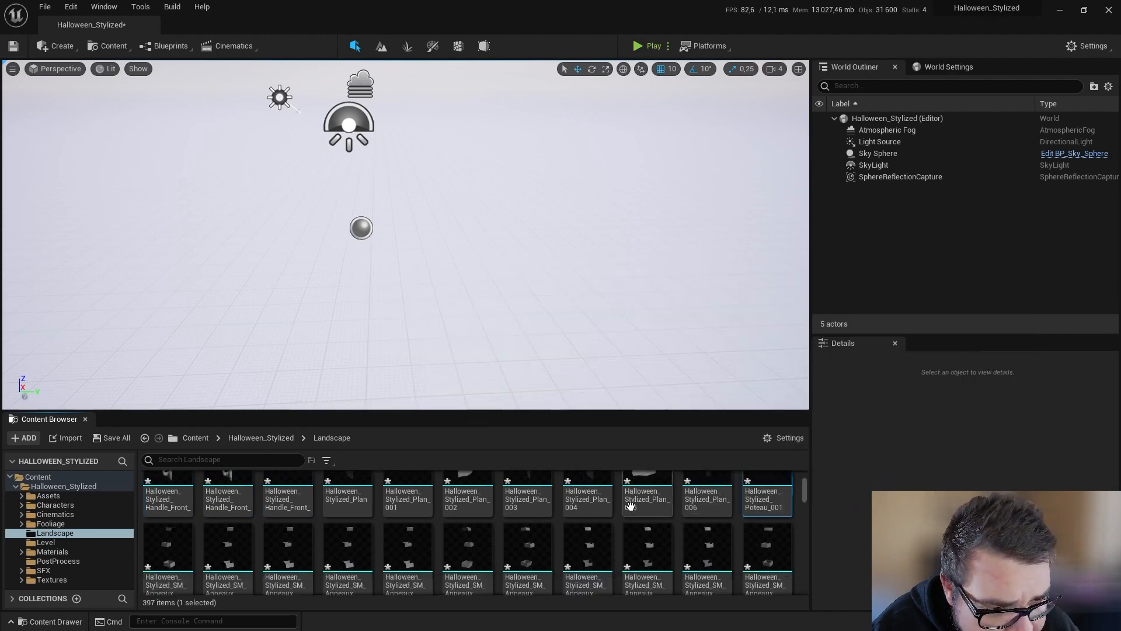
pyautogui.scroll(-3, 630, 506)
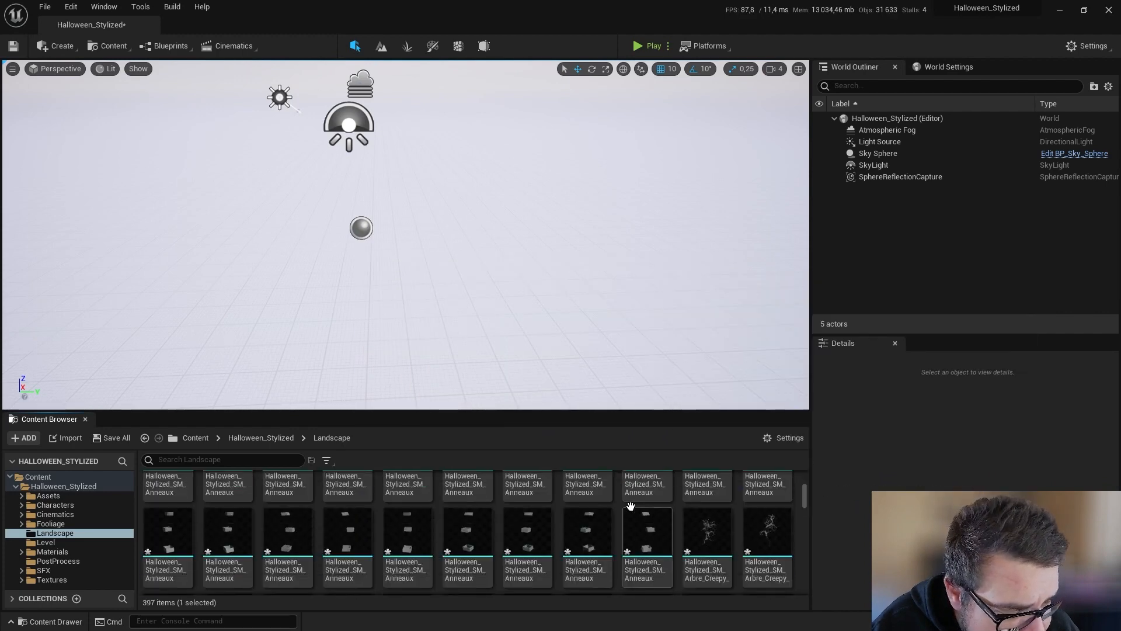
pyautogui.scroll(-3, 630, 506)
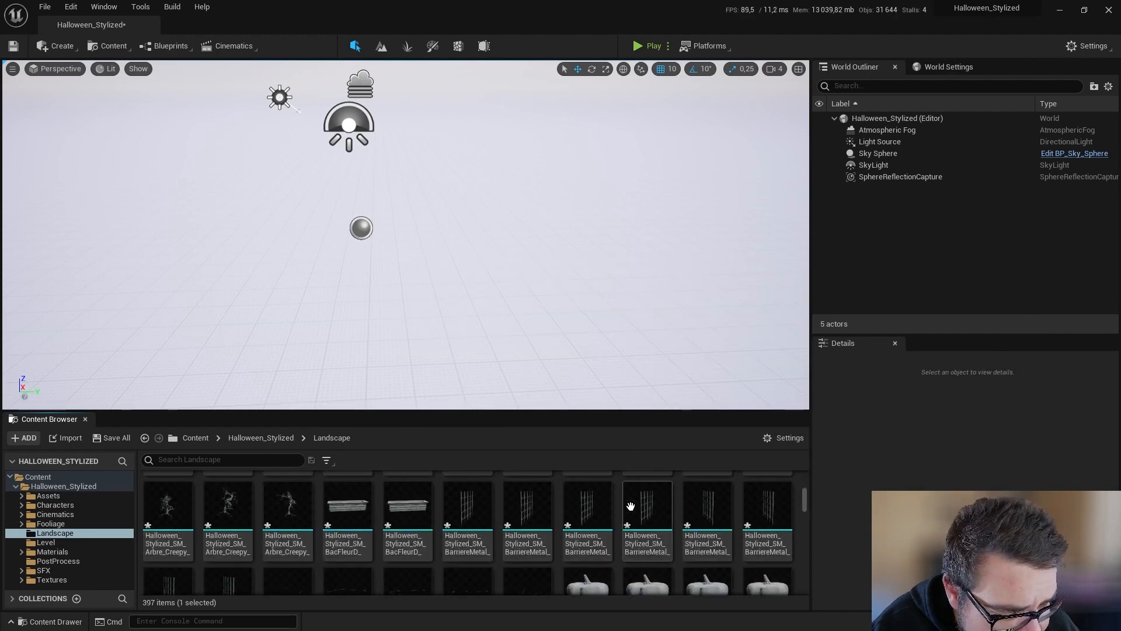
pyautogui.scroll(-1, 630, 506)
pyautogui.keyDown('shift'); pyautogui.click(529, 515); pyautogui.keyUp('shift')
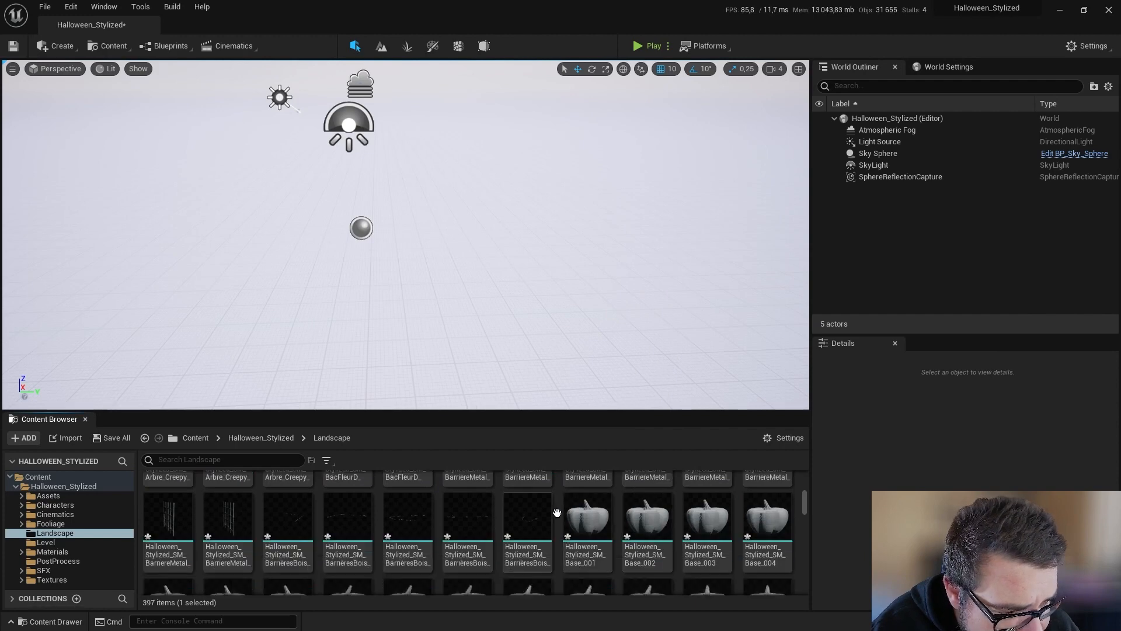
pyautogui.rightClick(536, 515)
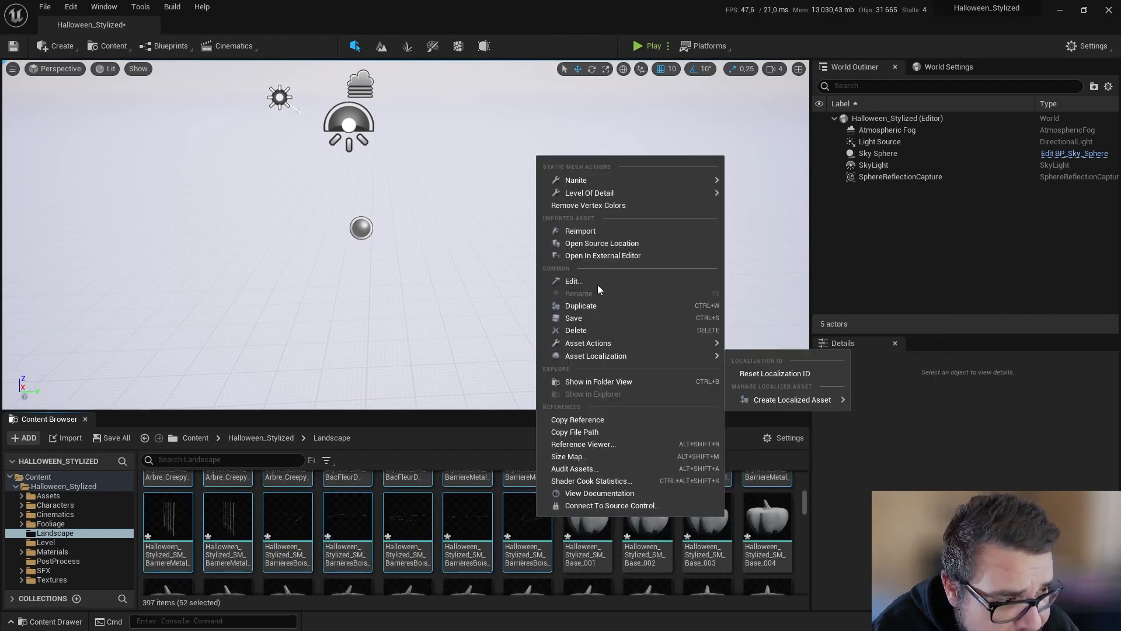
pyautogui.moveTo(710, 180)
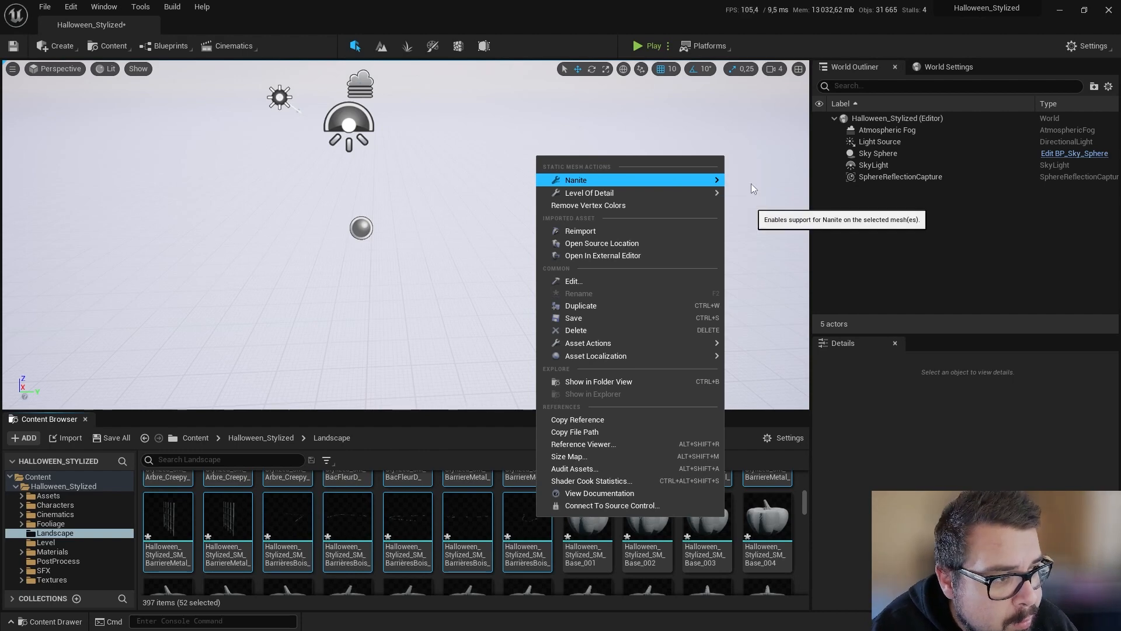
pyautogui.click(739, 196)
# Enable Nanite on the meshes from the first Chaine_low mesh through Halloween_Stylized_Window_047, skipping the pumpkin Base meshes
pyautogui.scroll(-1, 549, 501)
pyautogui.scroll(-3, 550, 501)
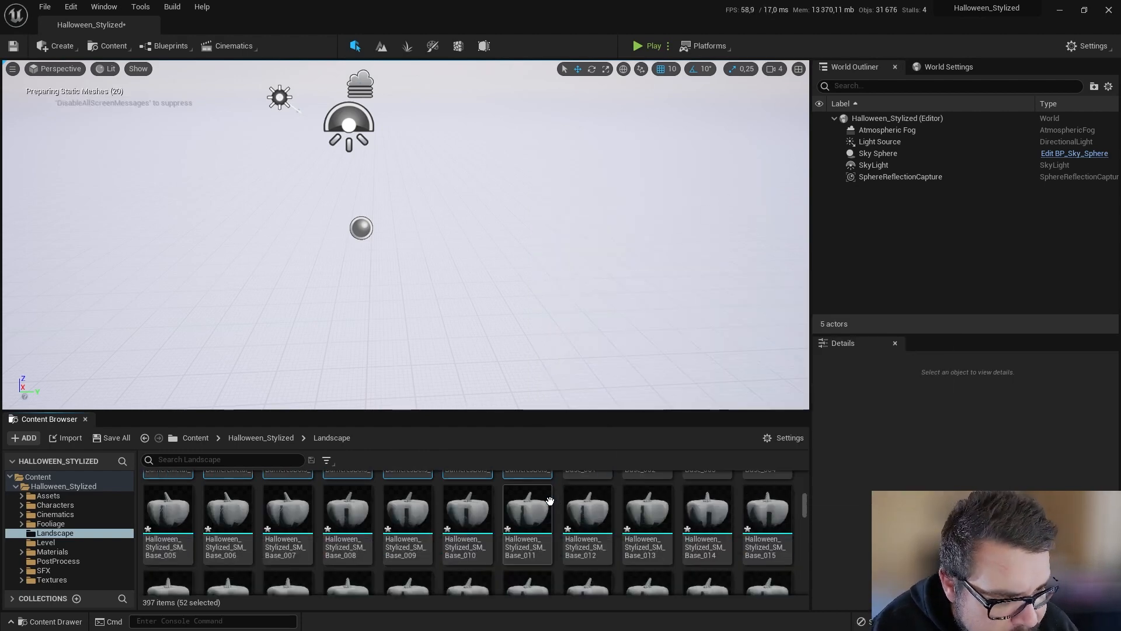
pyautogui.scroll(-8, 549, 501)
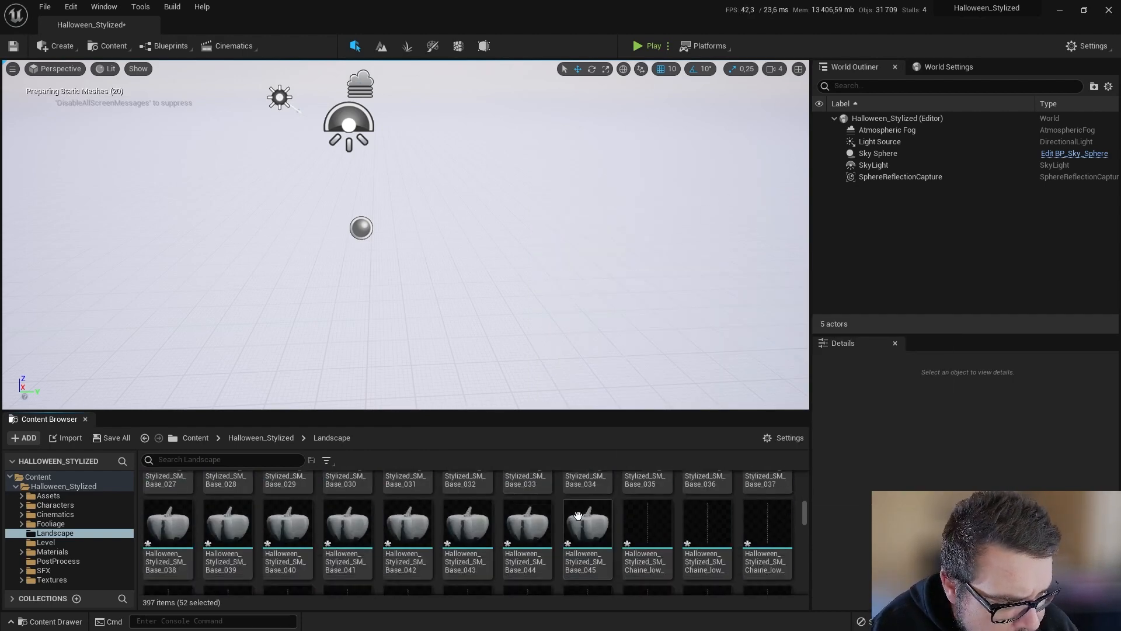
pyautogui.scroll(-9, 682, 507)
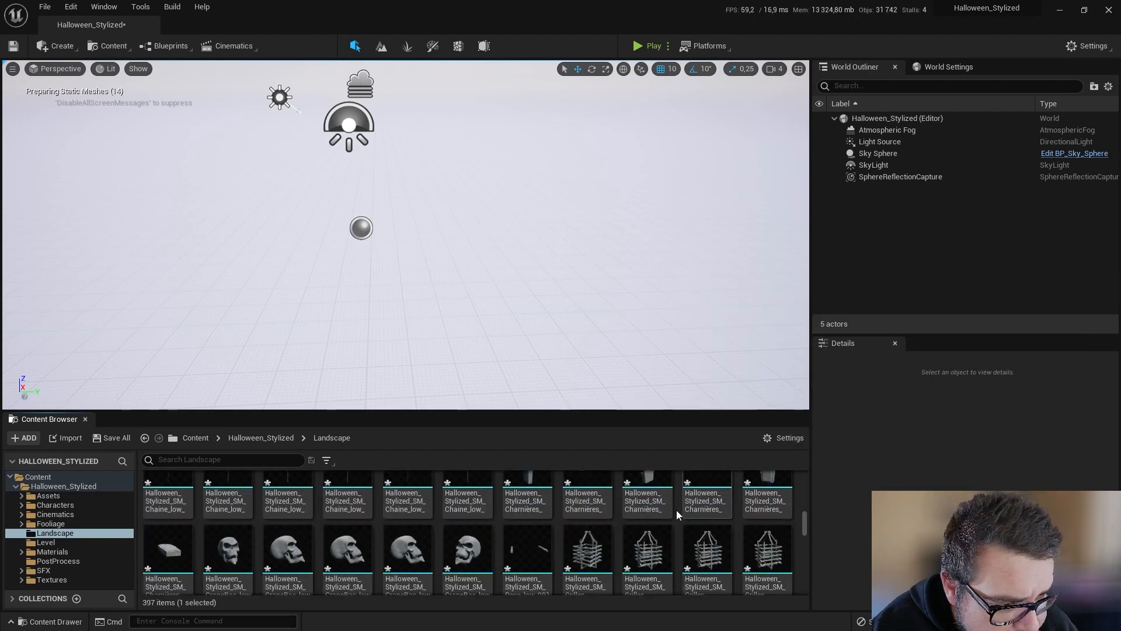
pyautogui.scroll(-5, 665, 509)
pyautogui.scroll(-2, 647, 511)
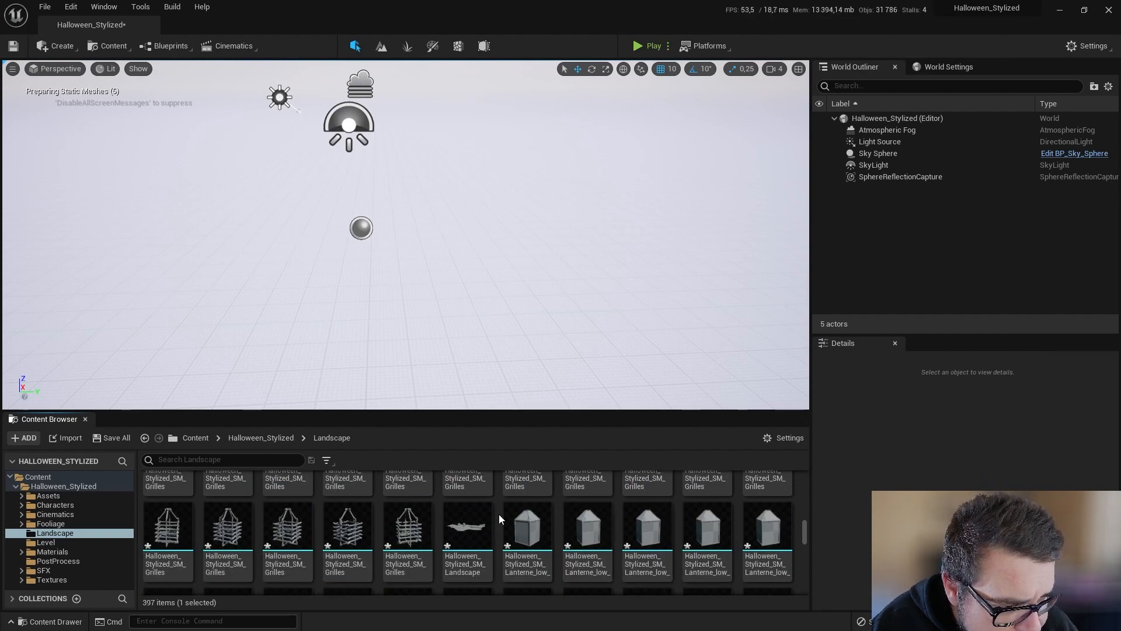
pyautogui.scroll(-1, 652, 528)
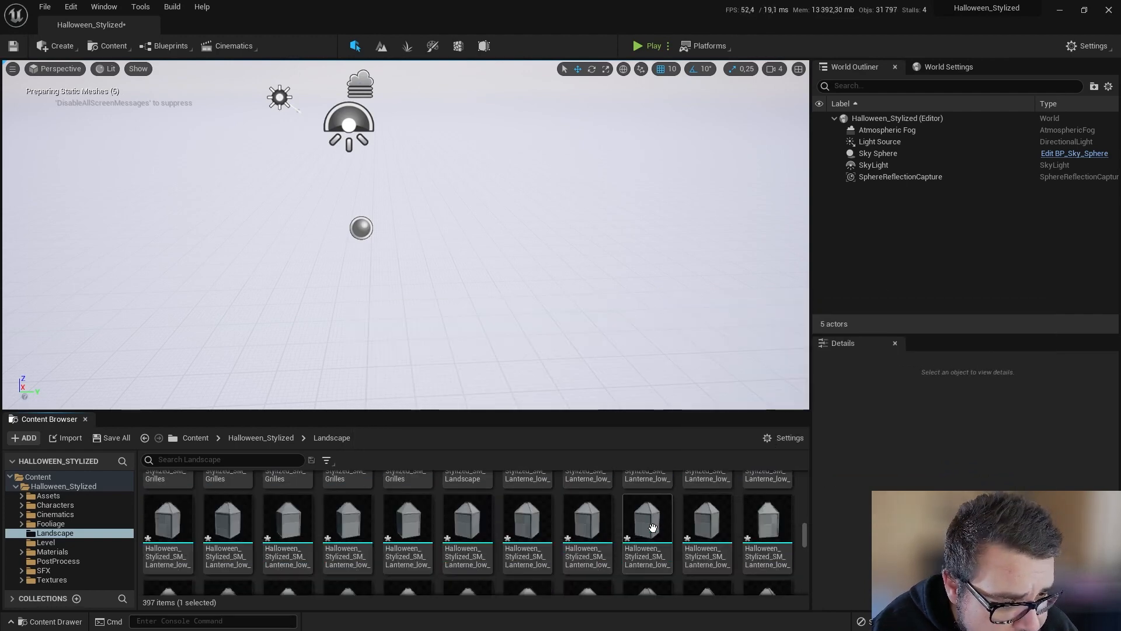
pyautogui.scroll(-2, 652, 528)
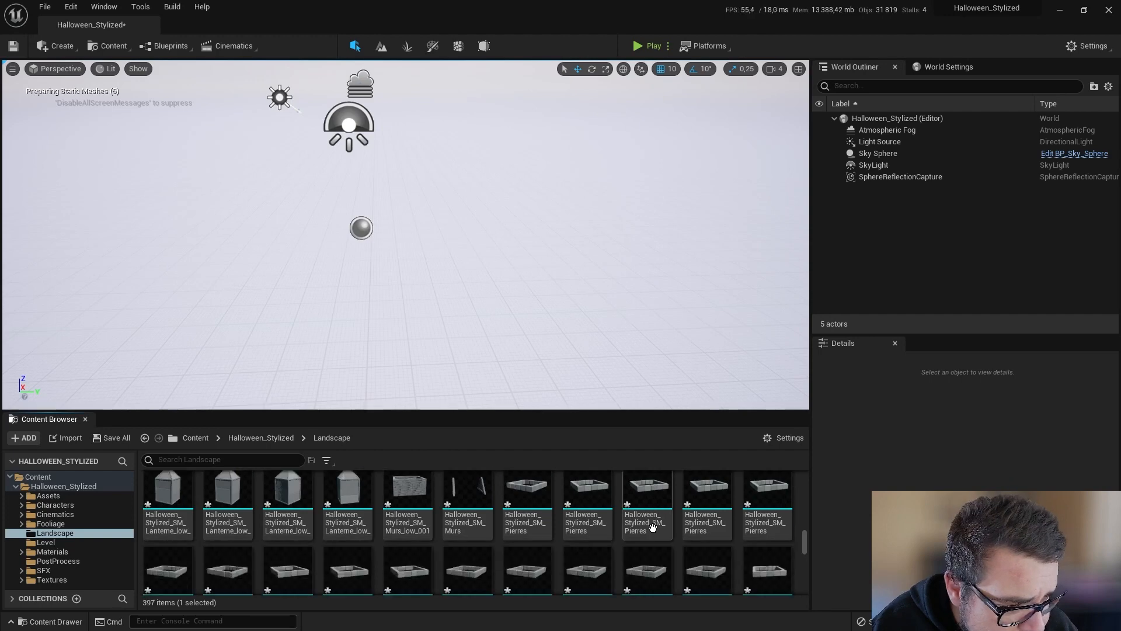
pyautogui.scroll(-1, 652, 527)
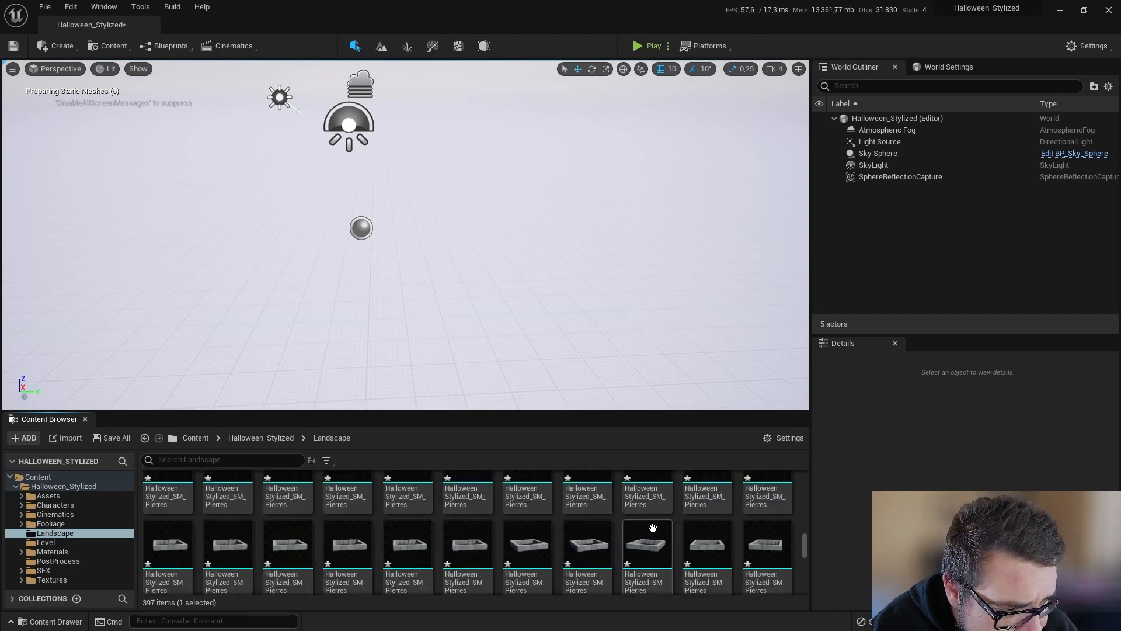
pyautogui.scroll(-2, 652, 528)
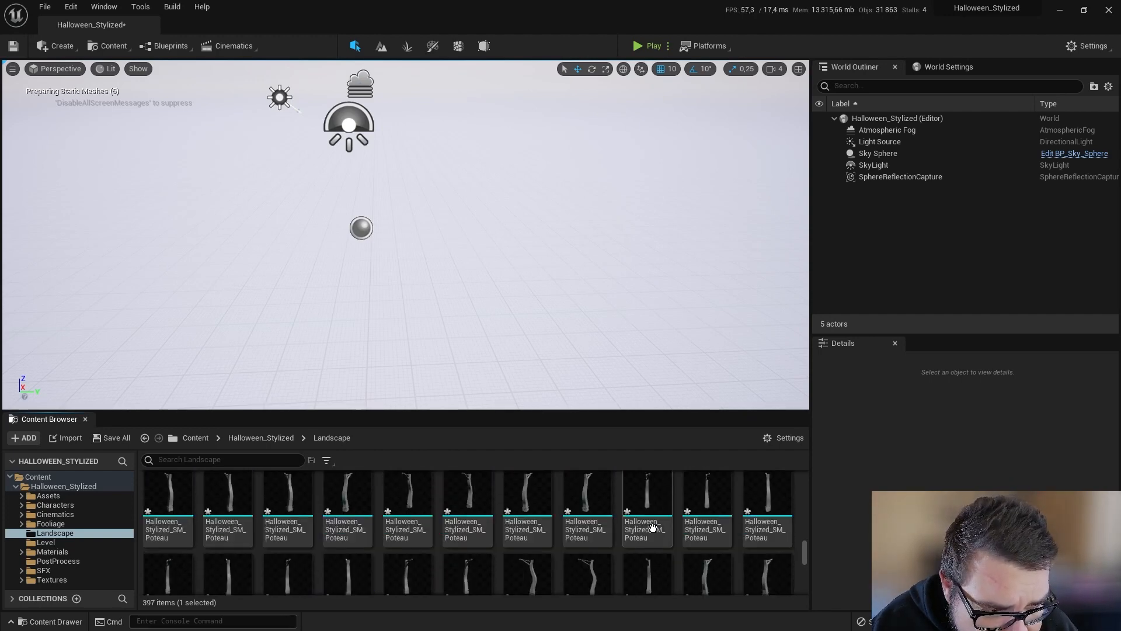
pyautogui.scroll(-3, 652, 527)
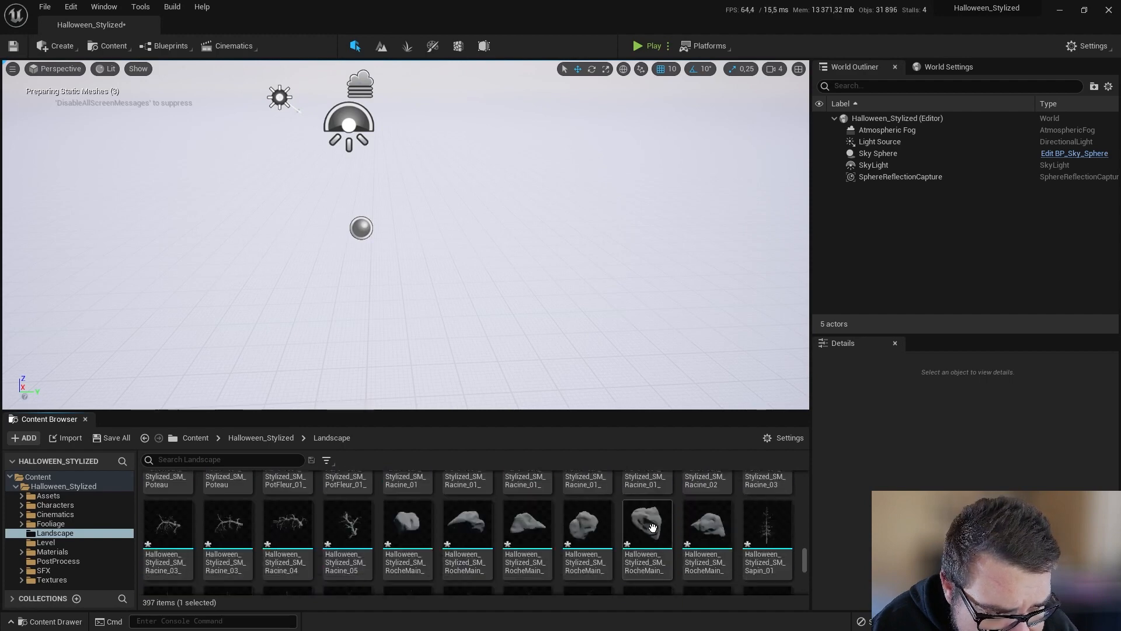
pyautogui.scroll(-6, 652, 528)
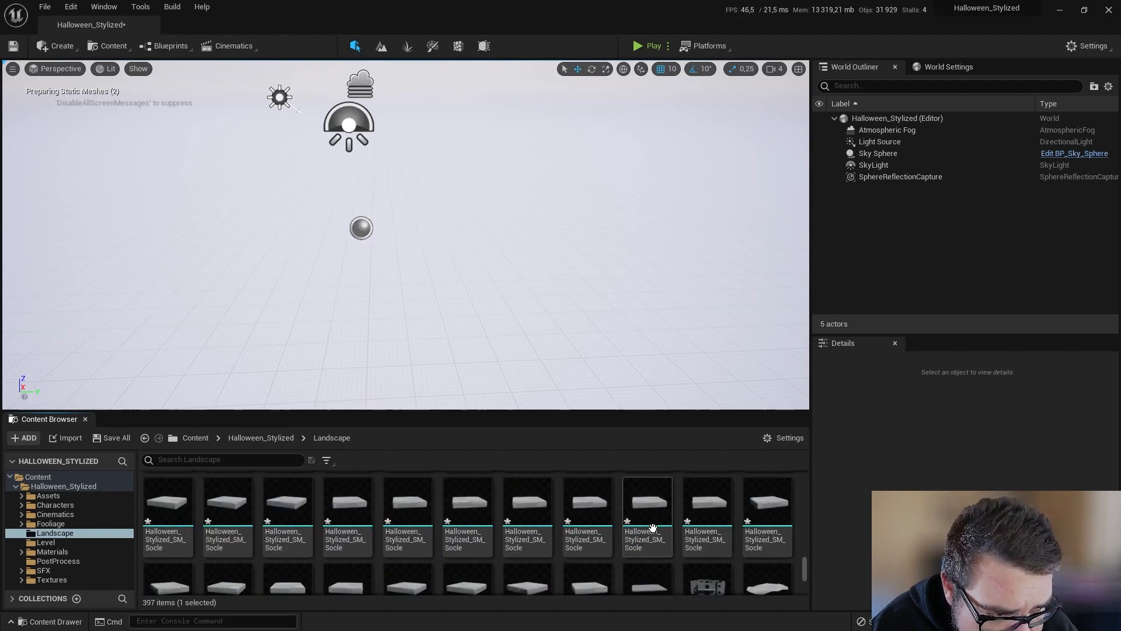
pyautogui.scroll(-1, 652, 527)
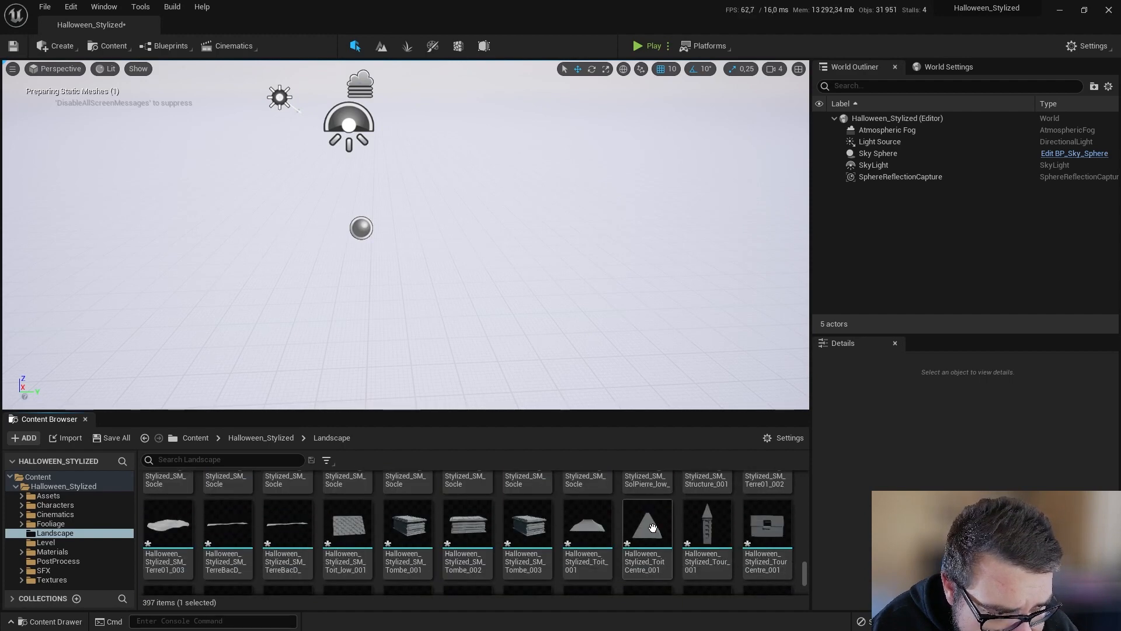
pyautogui.scroll(-6, 652, 528)
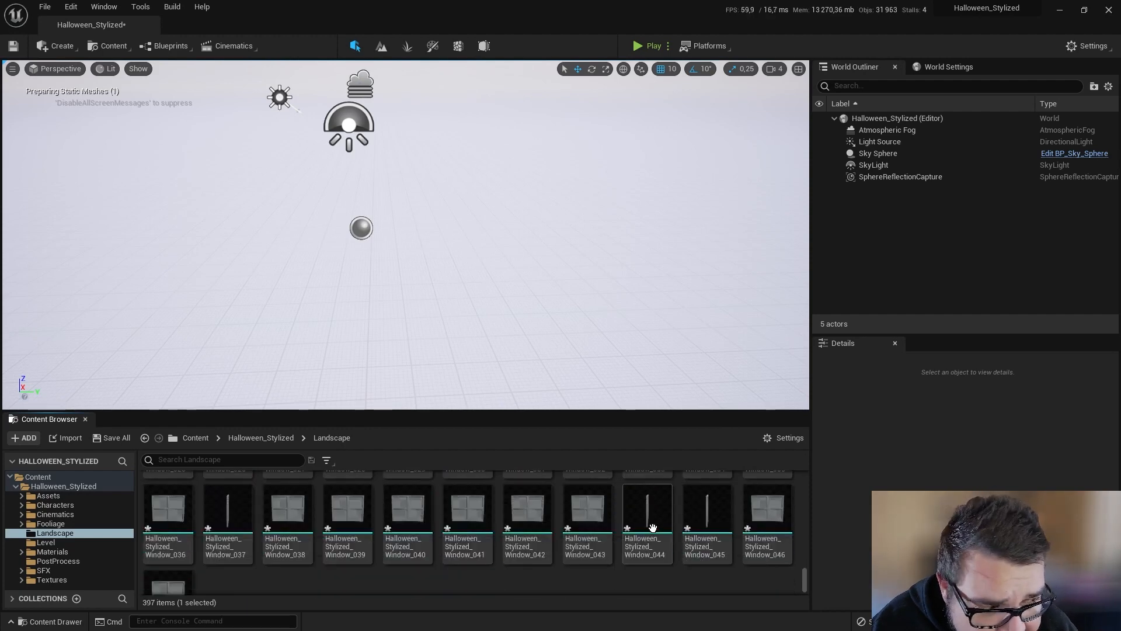
pyautogui.scroll(-1, 652, 527)
pyautogui.keyDown('shift'); pyautogui.click(191, 550); pyautogui.keyUp('shift')
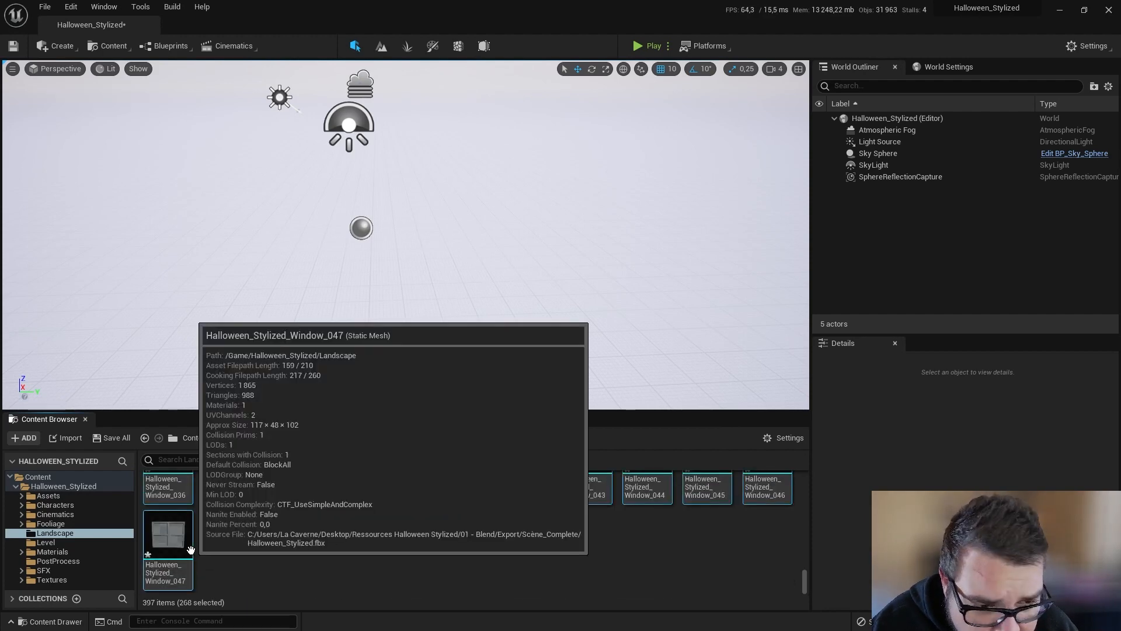
pyautogui.rightClick(191, 550)
pyautogui.moveTo(365, 214)
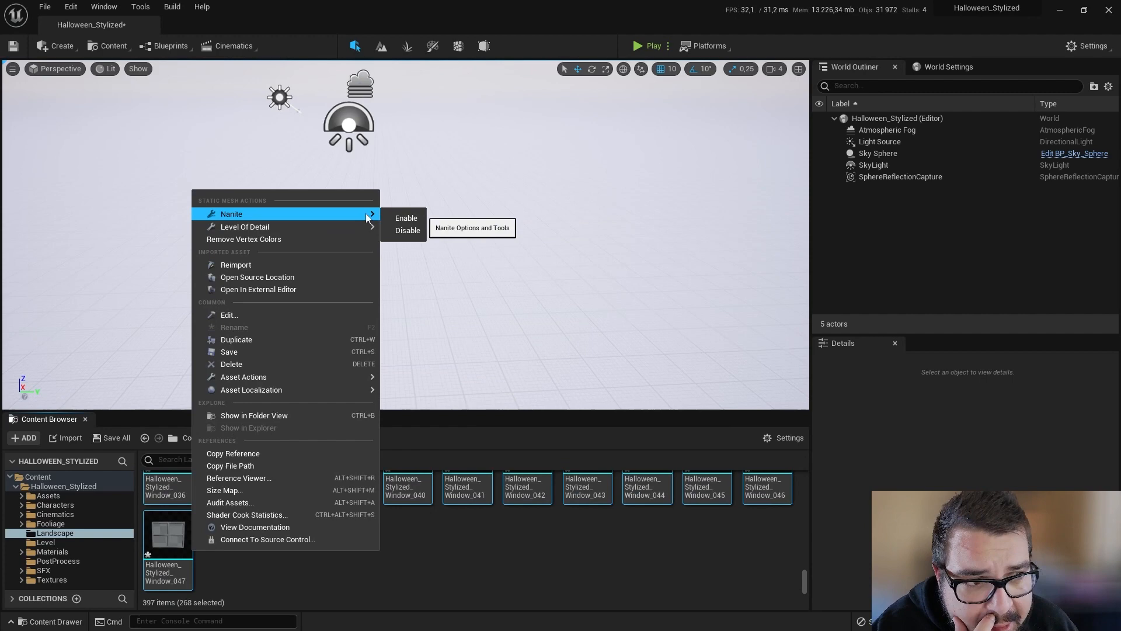
pyautogui.click(408, 218)
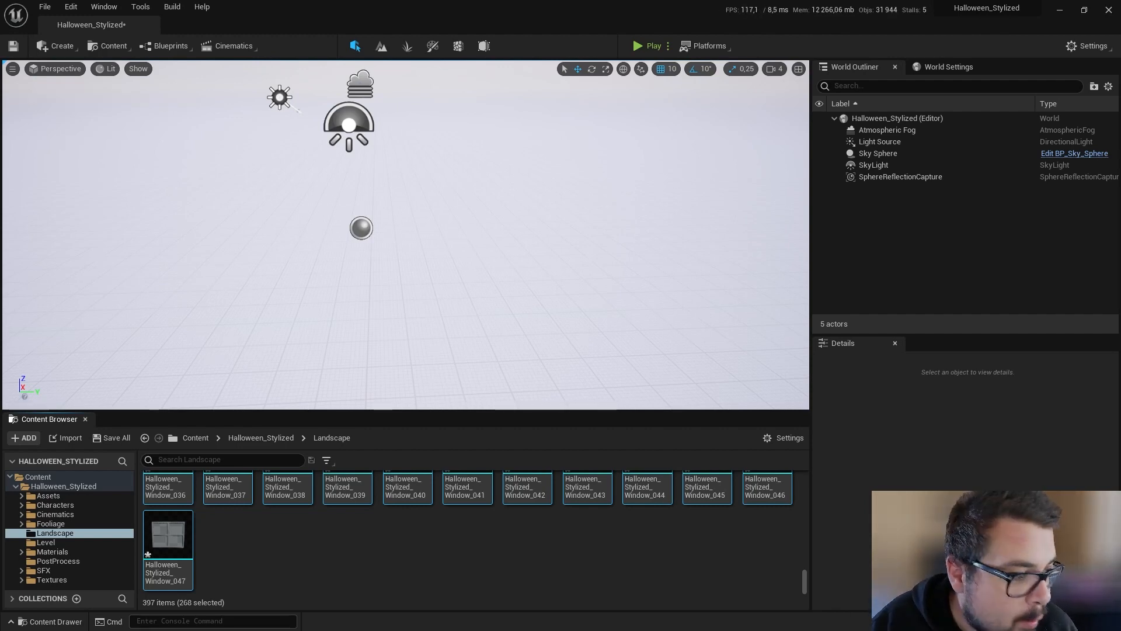
# Select every mesh in the Landscape folder and place them all together in the level
pyautogui.scroll(6, 327, 550)
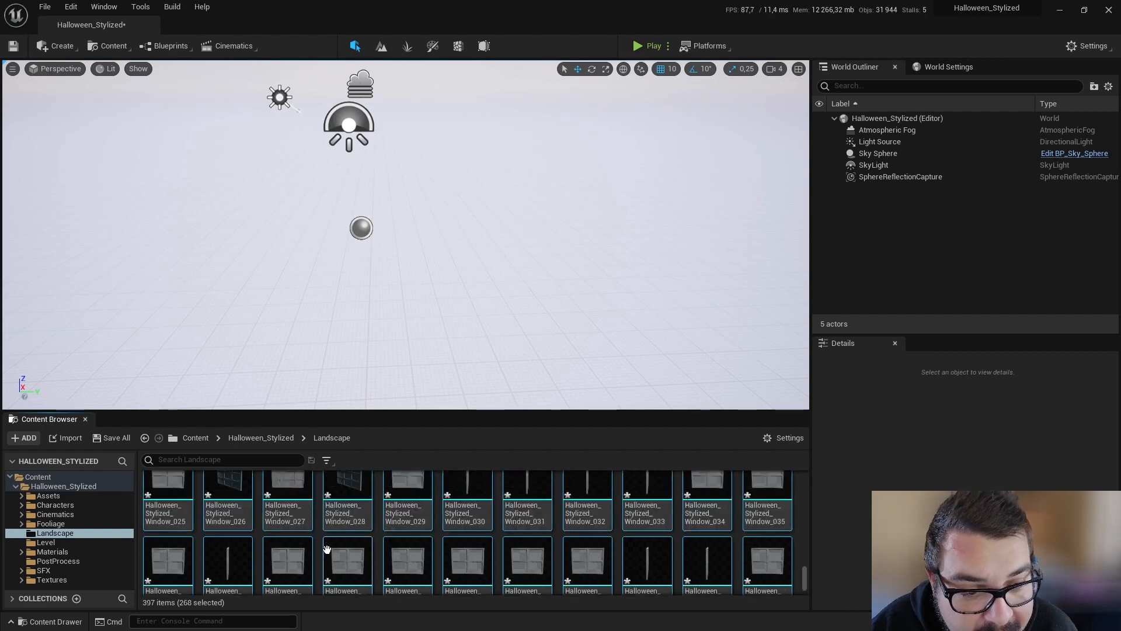
pyautogui.scroll(-6, 327, 550)
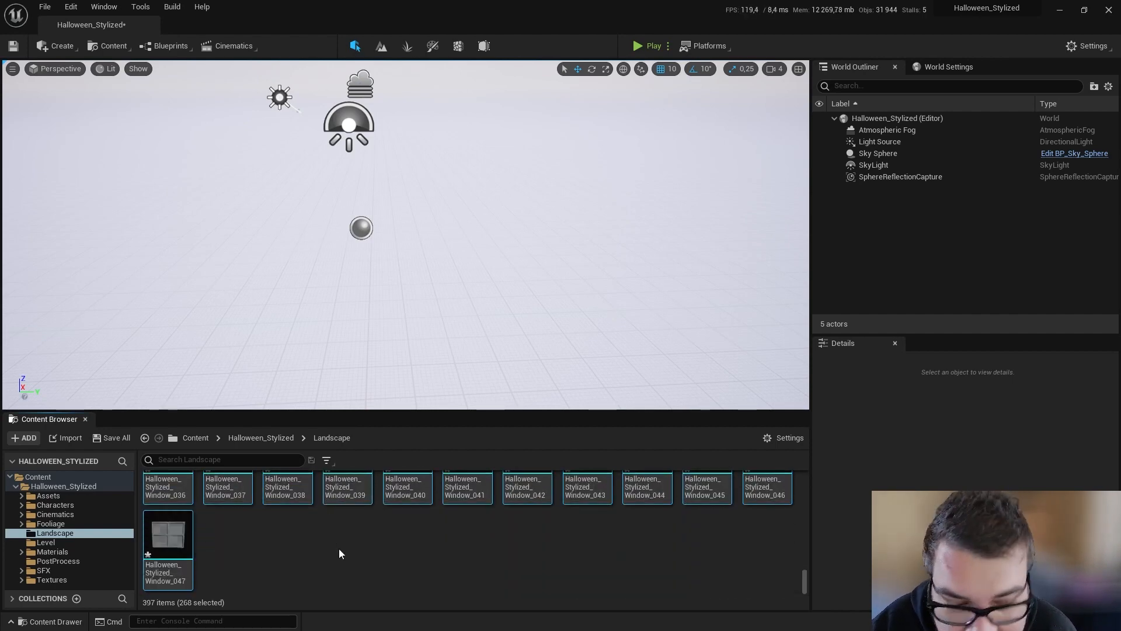
pyautogui.click(338, 553)
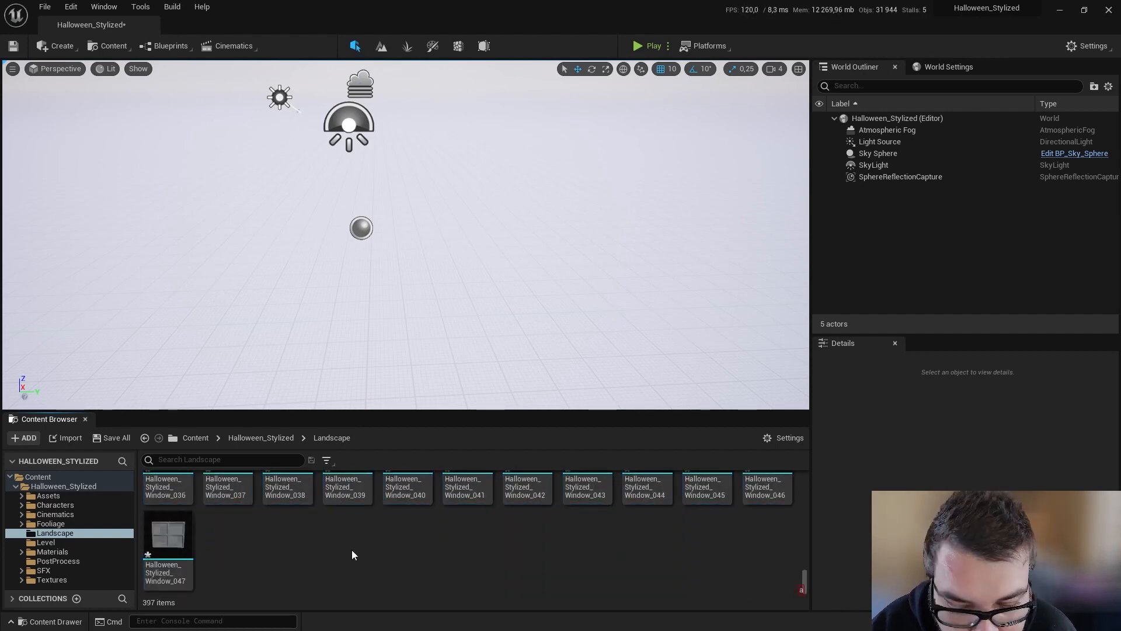
pyautogui.hotkey('ctrl', 'a')
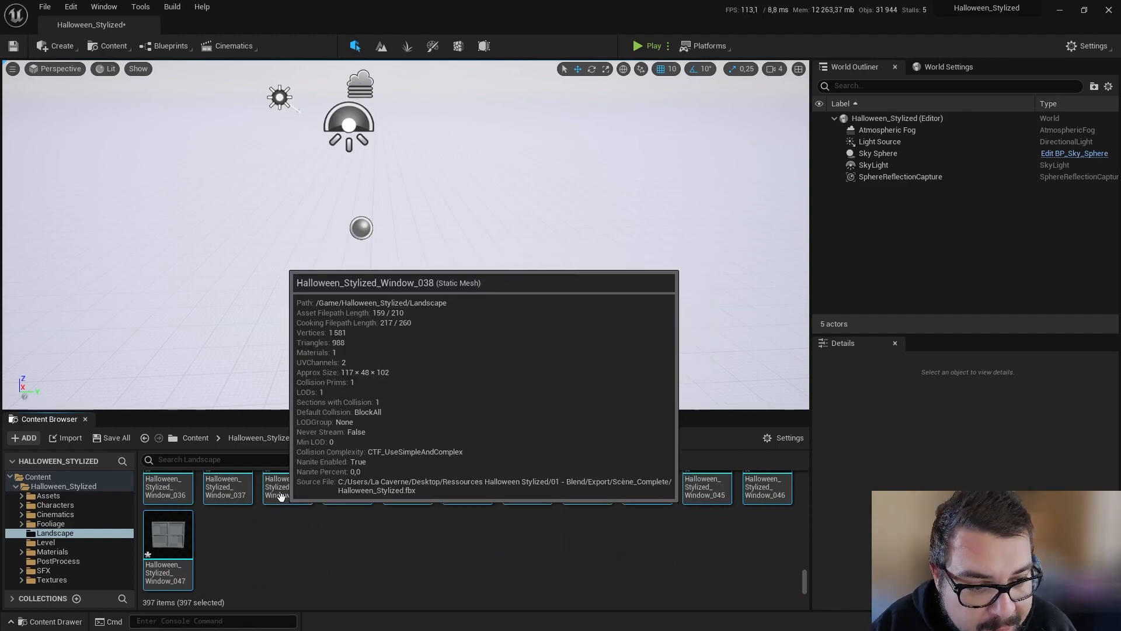
pyautogui.moveTo(281, 496); pyautogui.dragTo(352, 258)
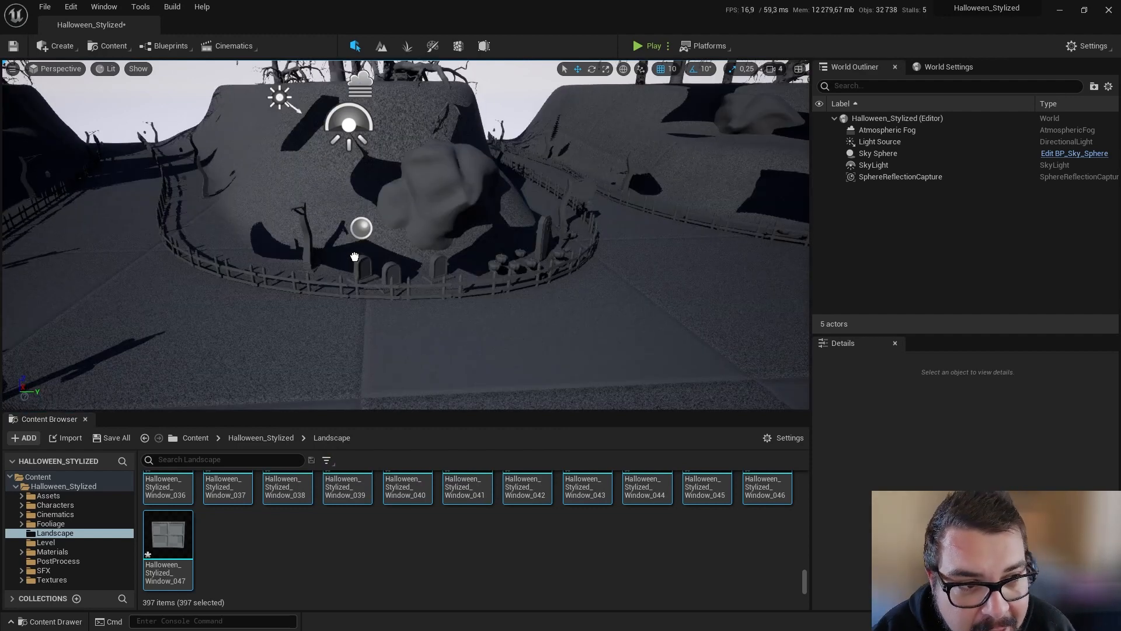